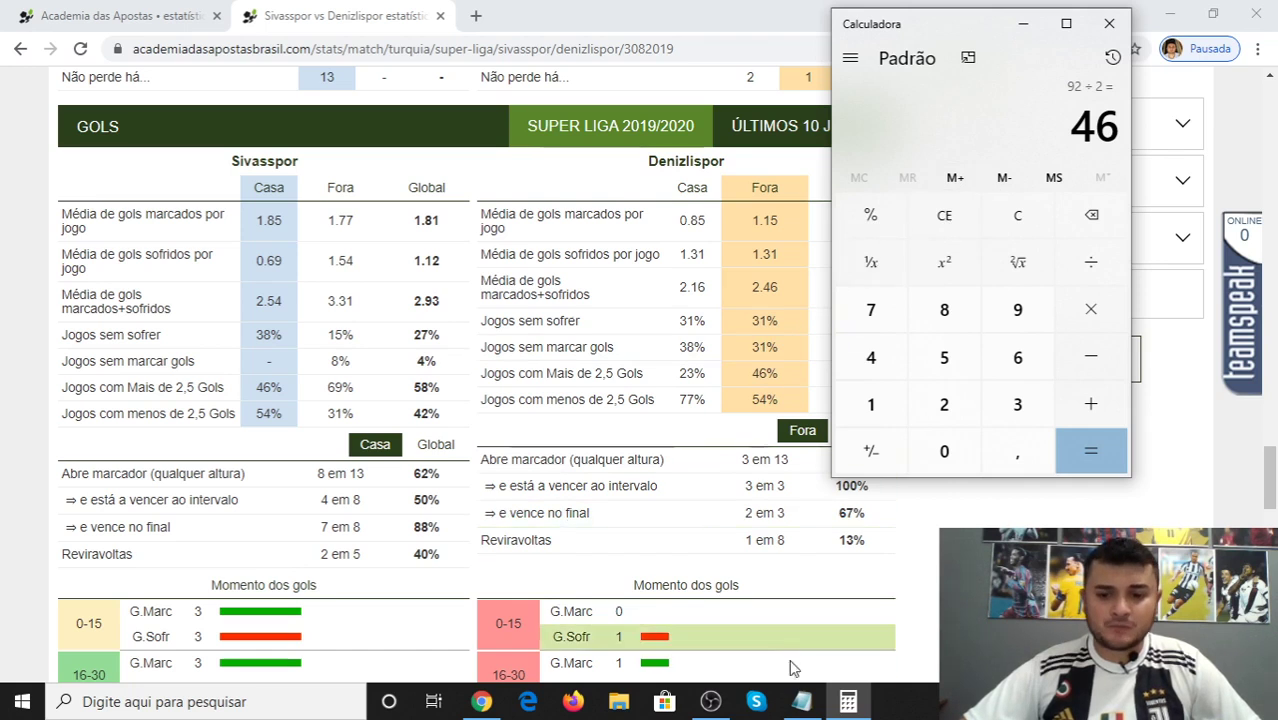
Switch to the Notepad notes, add the line "OVER 2.5 ACIMA DE 40%", and return to the match statistics in Chrome.
click(802, 701)
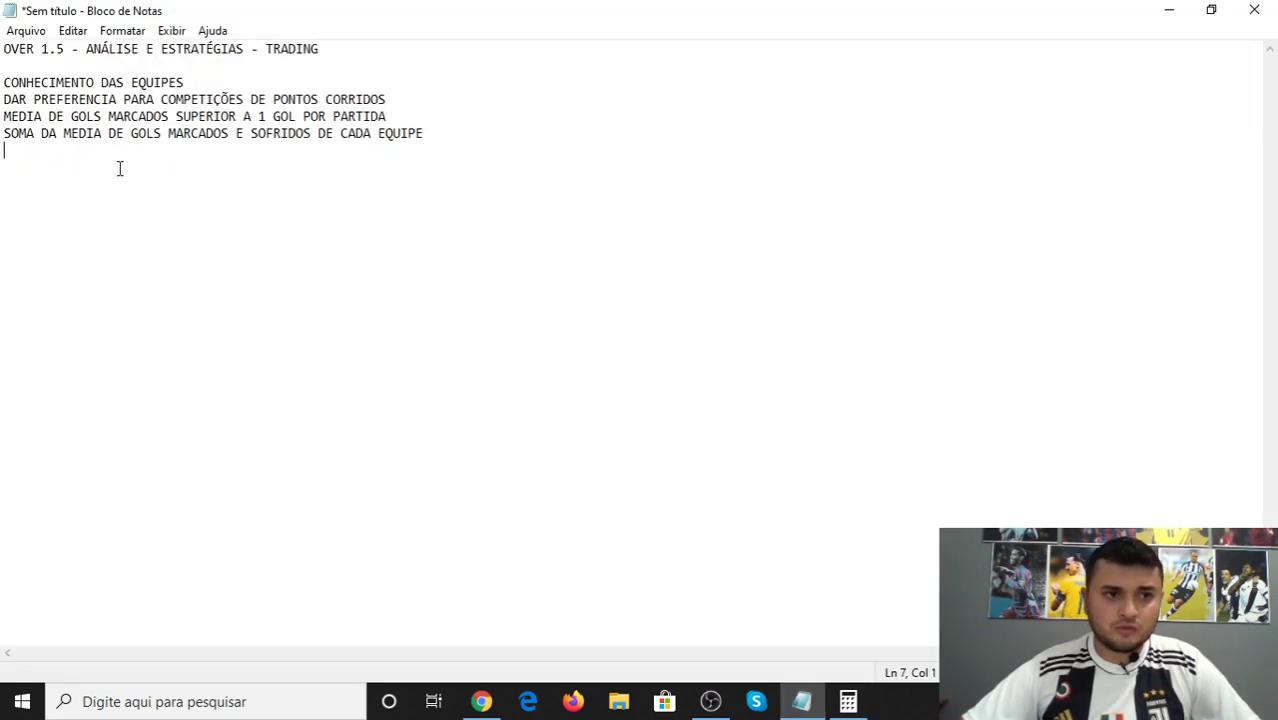
text(OVER 2)
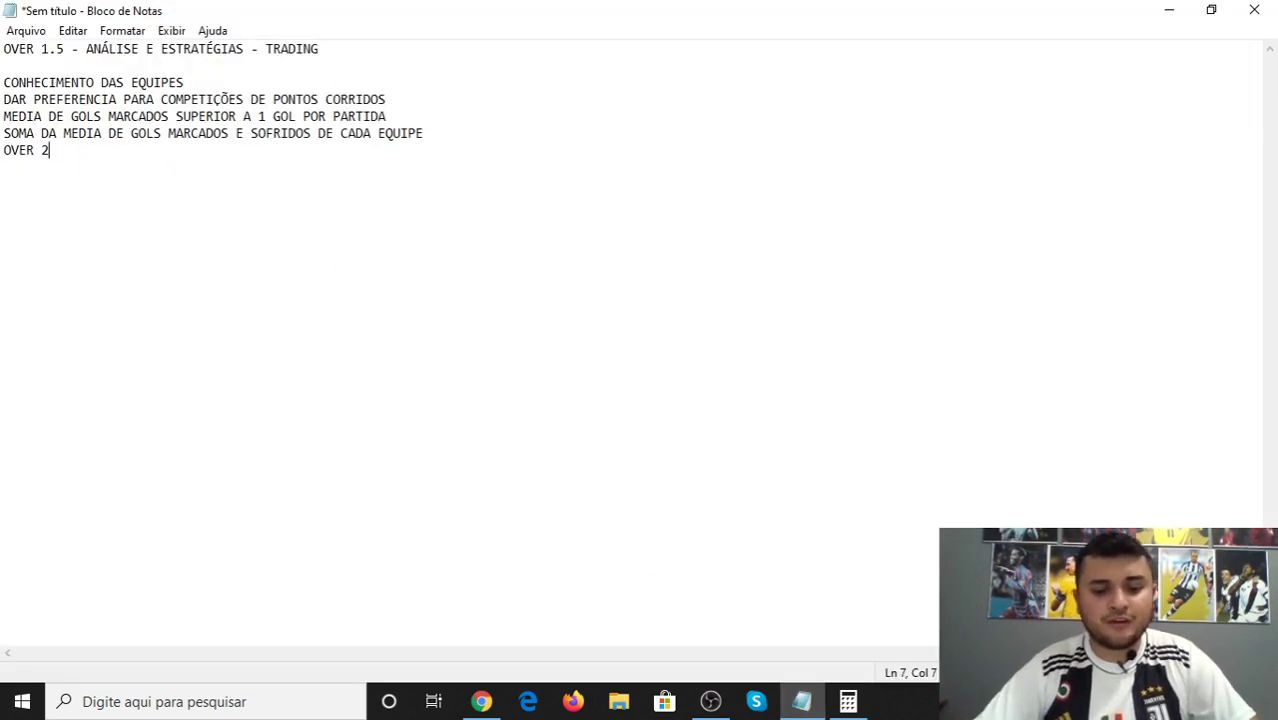
text(.5 ACIMA DE 40%)
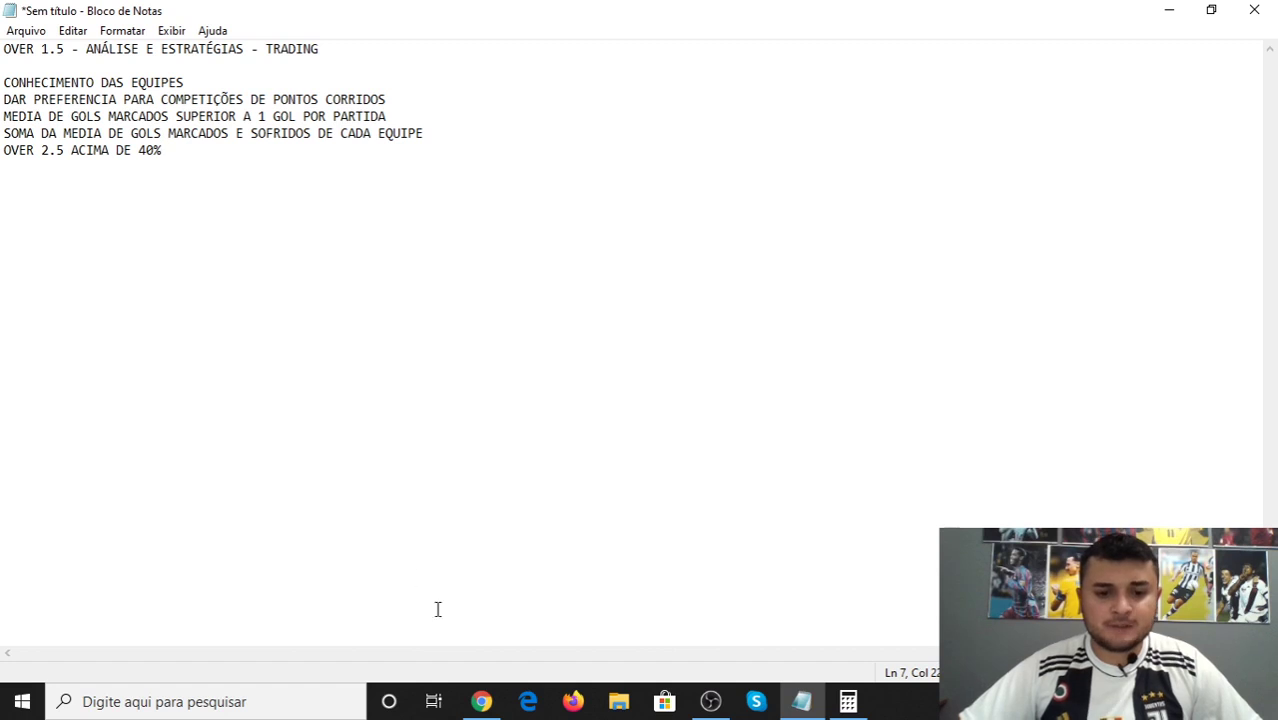
click(481, 701)
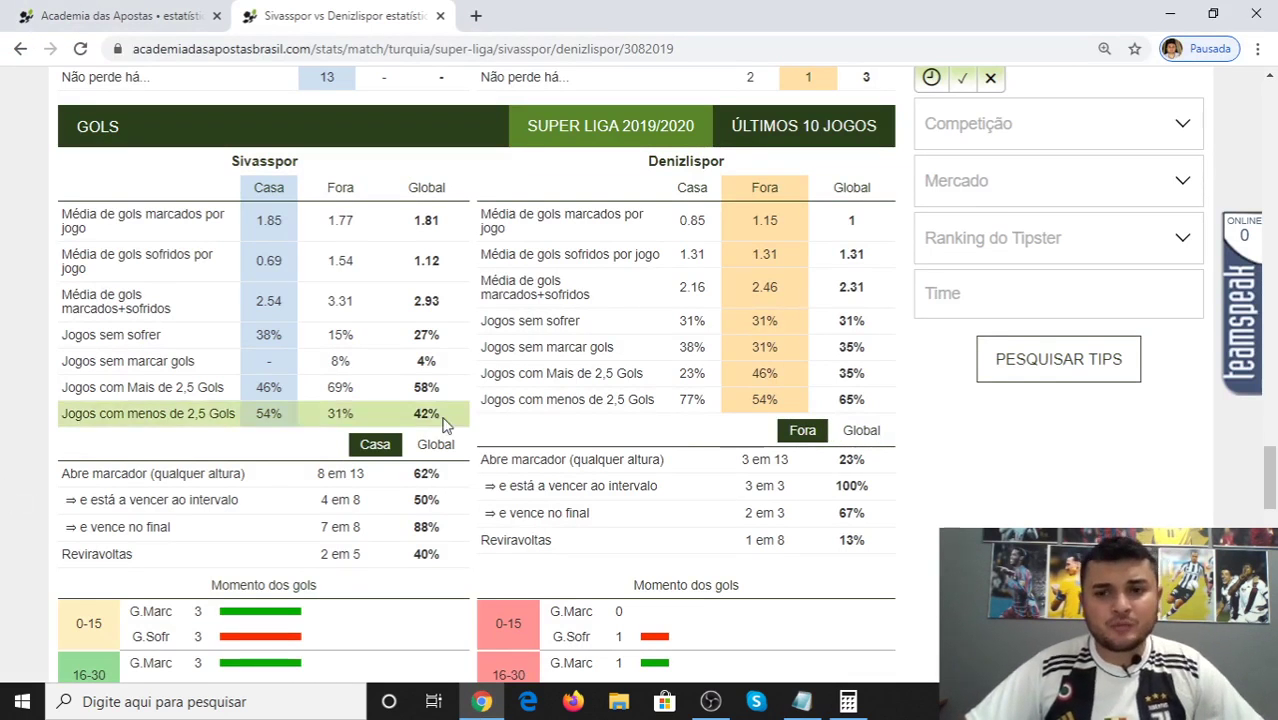
Add the line "PELO MENOS 1 TIME ACIMA DA MÉDIA DA LIGA" to the Notepad notes.
click(802, 701)
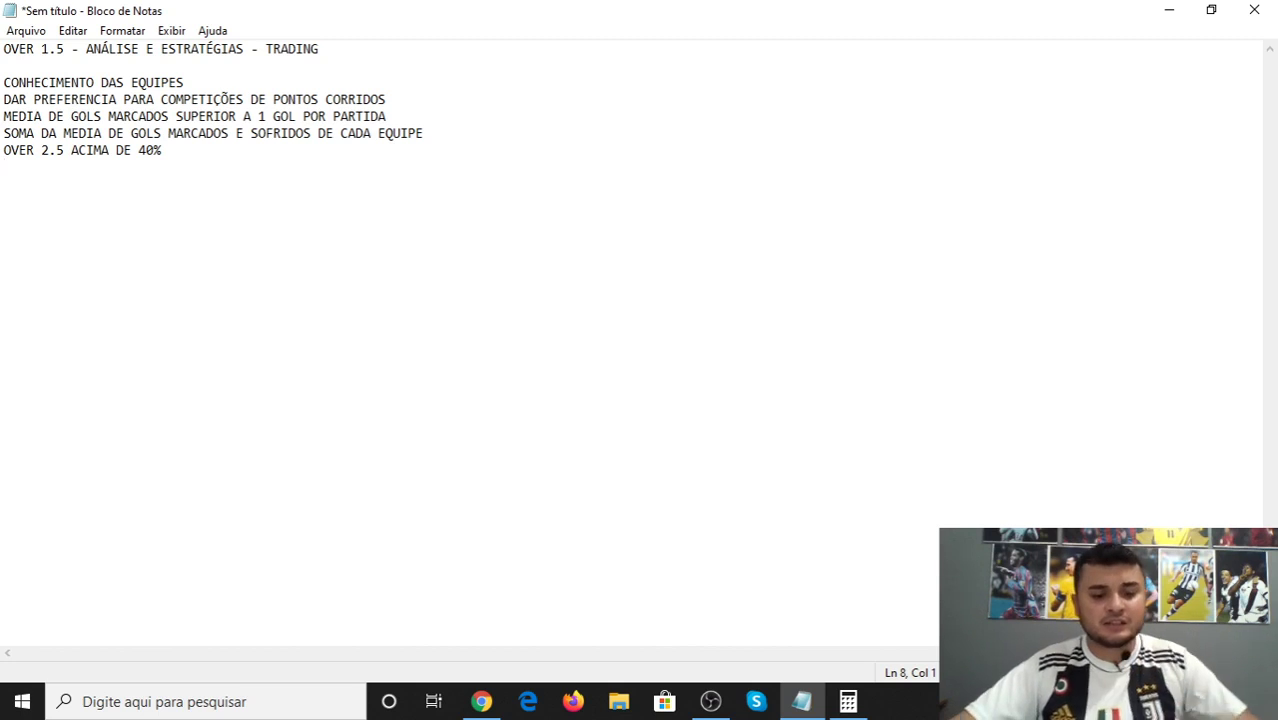
text(O )
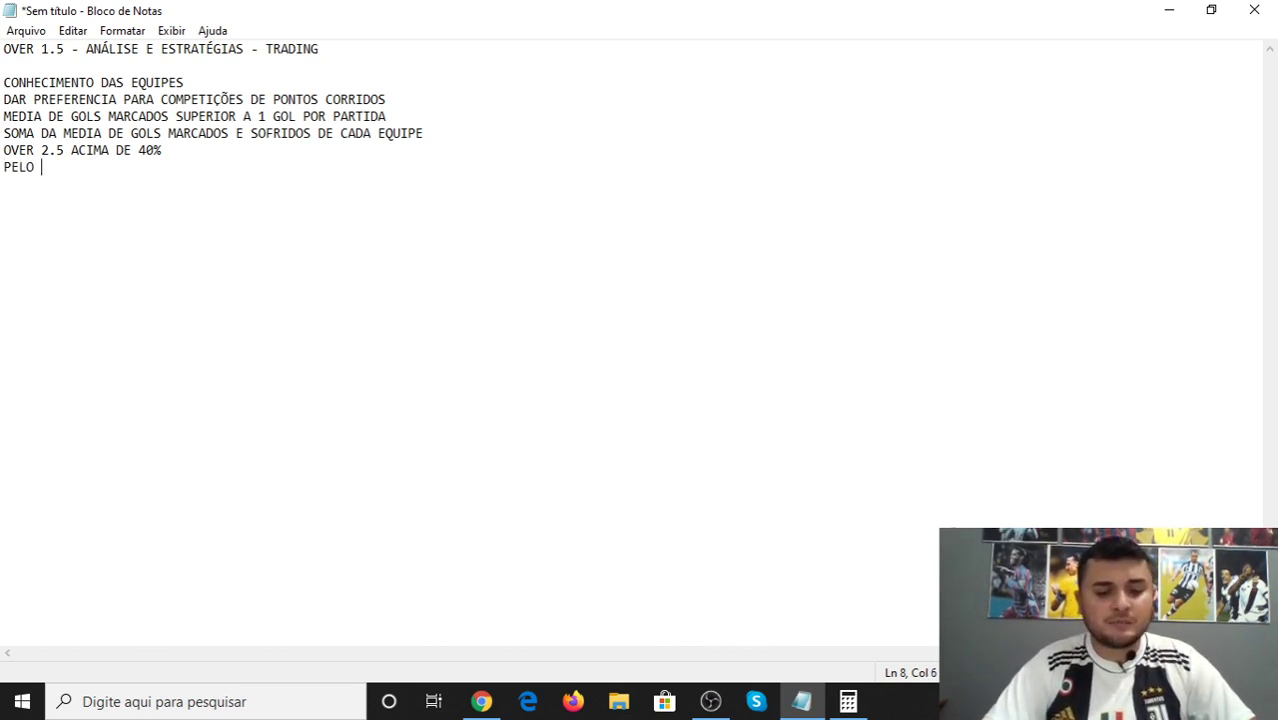
text(MENOS 1 TIME ACIMA)
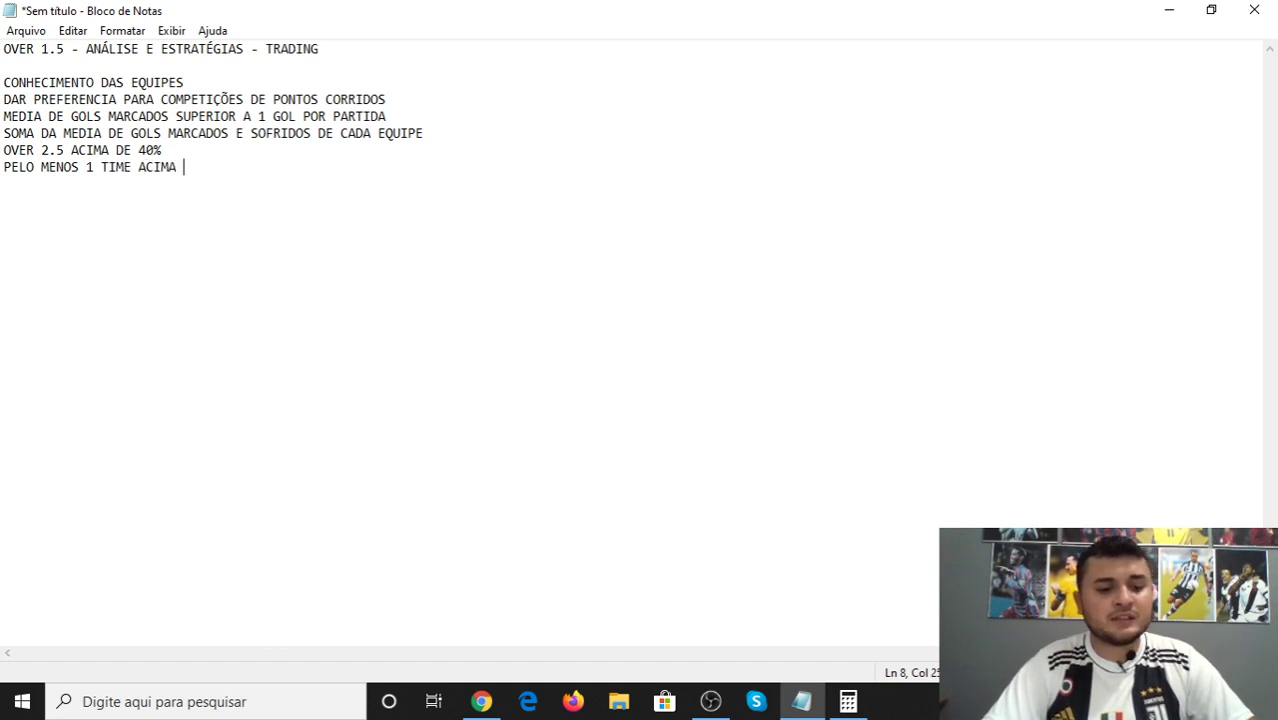
text( DA MÉDIA DA LIGA)
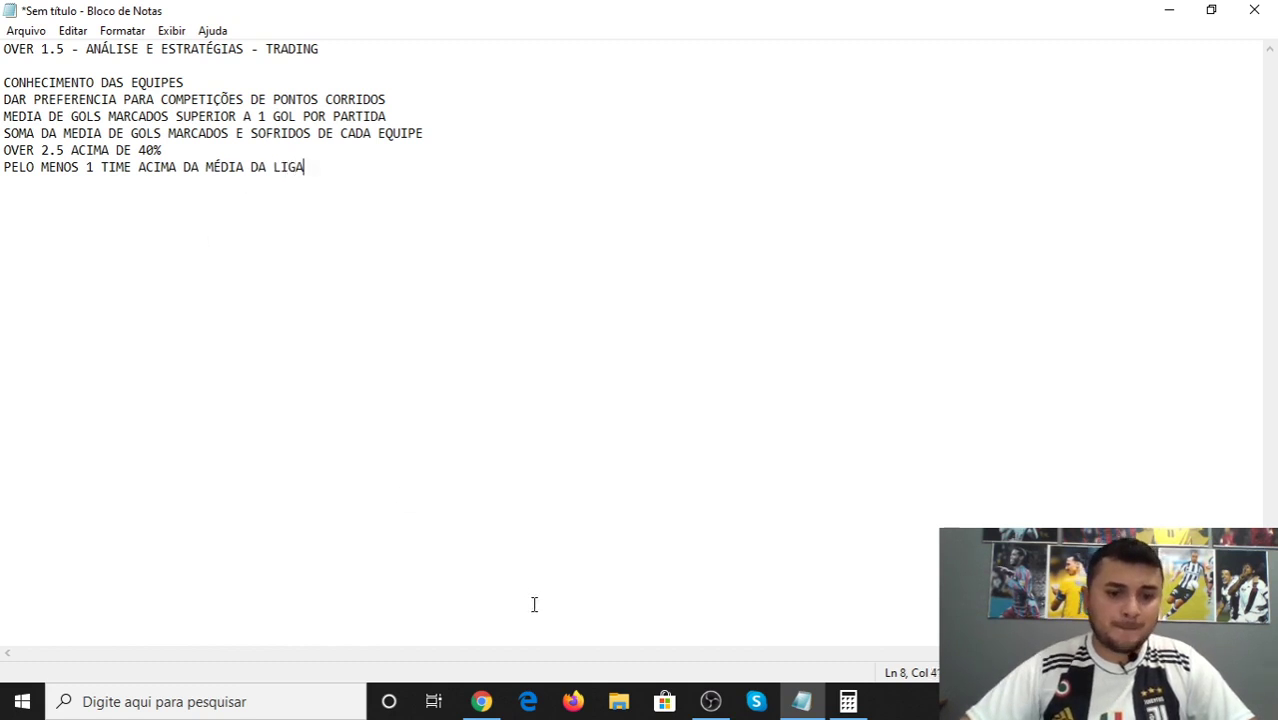
Switch to Chrome and examine the SUPER LIGA - 2019/2020 league statistics on the Sivasspor vs Denizlispor page.
click(481, 701)
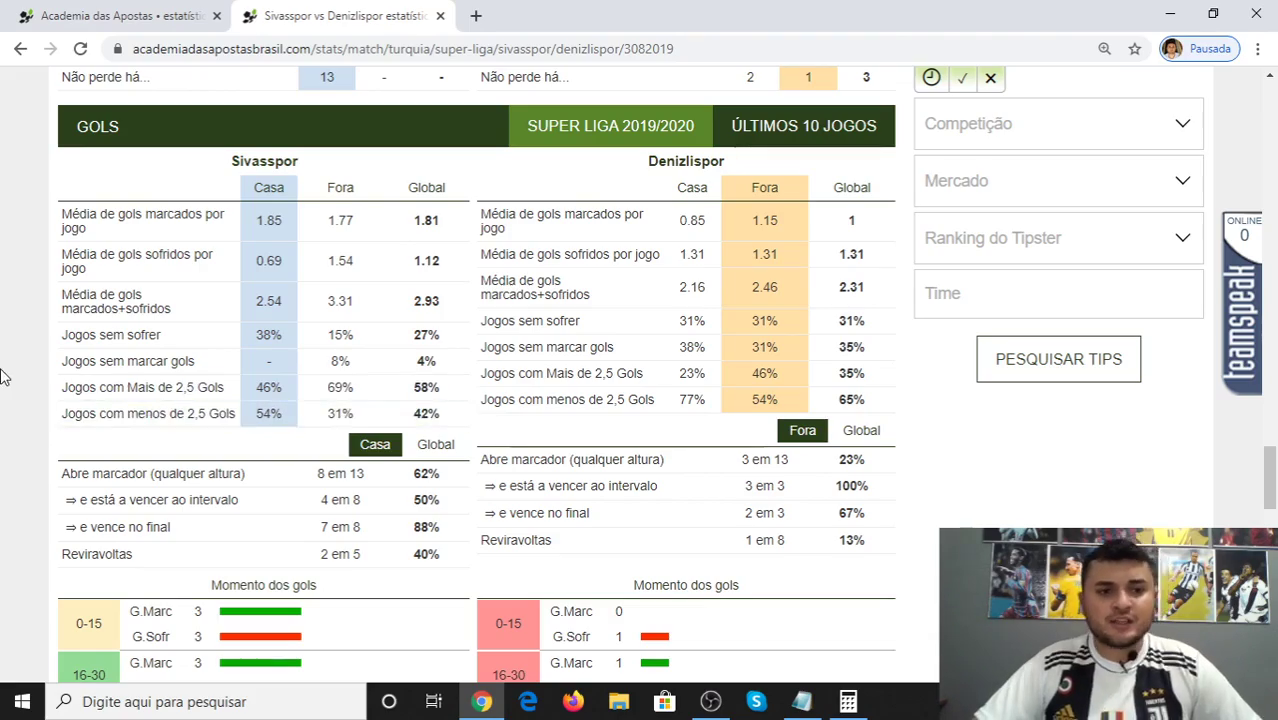
scroll(26, 370, up, 15)
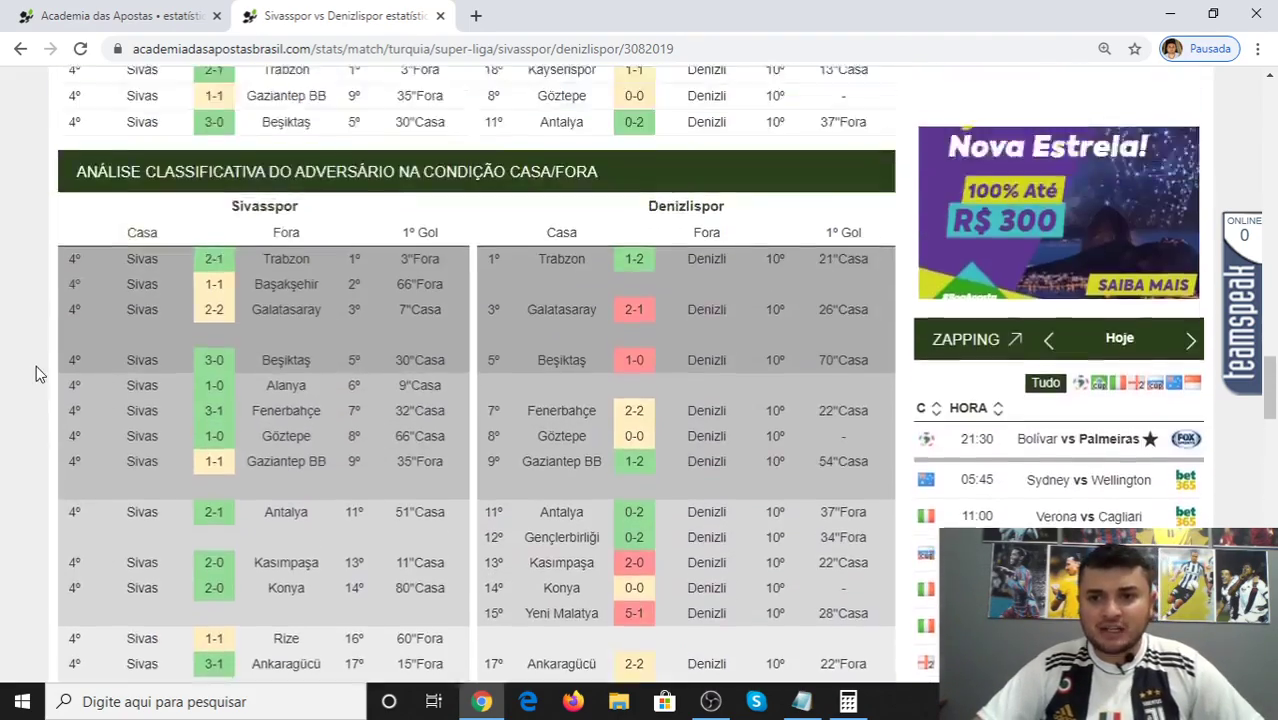
scroll(97, 374, up, 10)
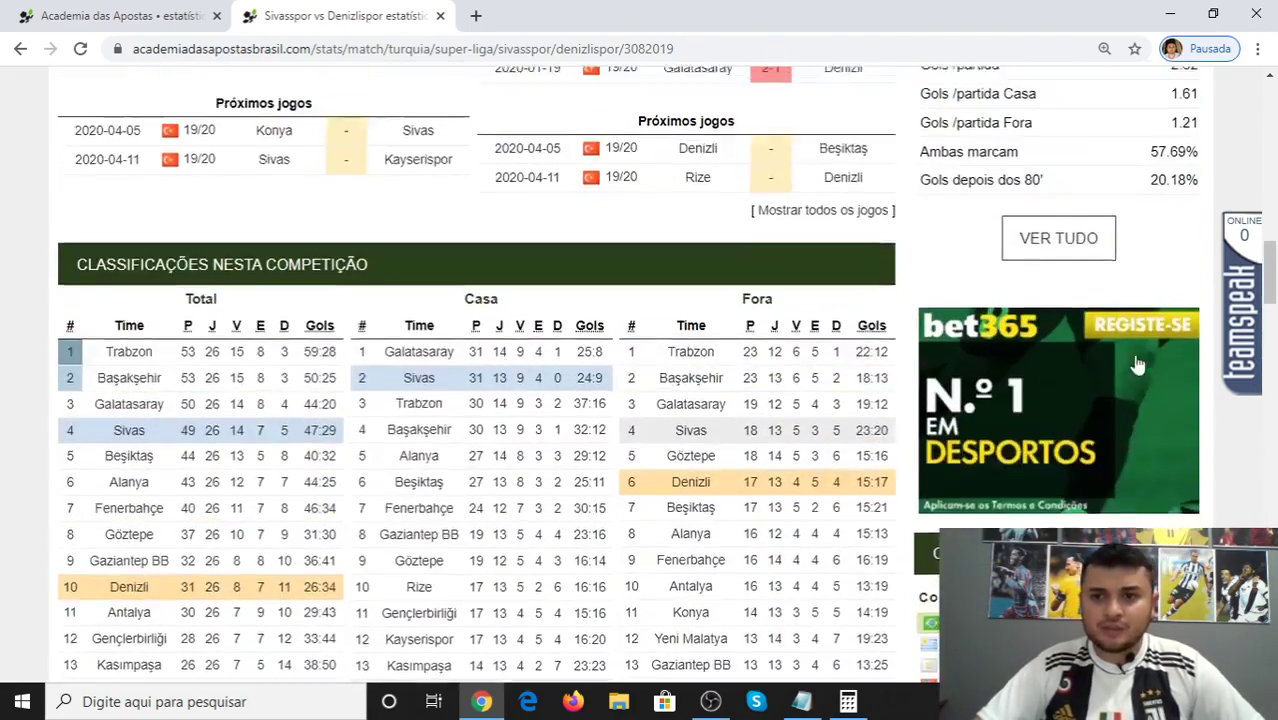
scroll(1060, 338, up, 5)
scroll(1035, 290, down, 5)
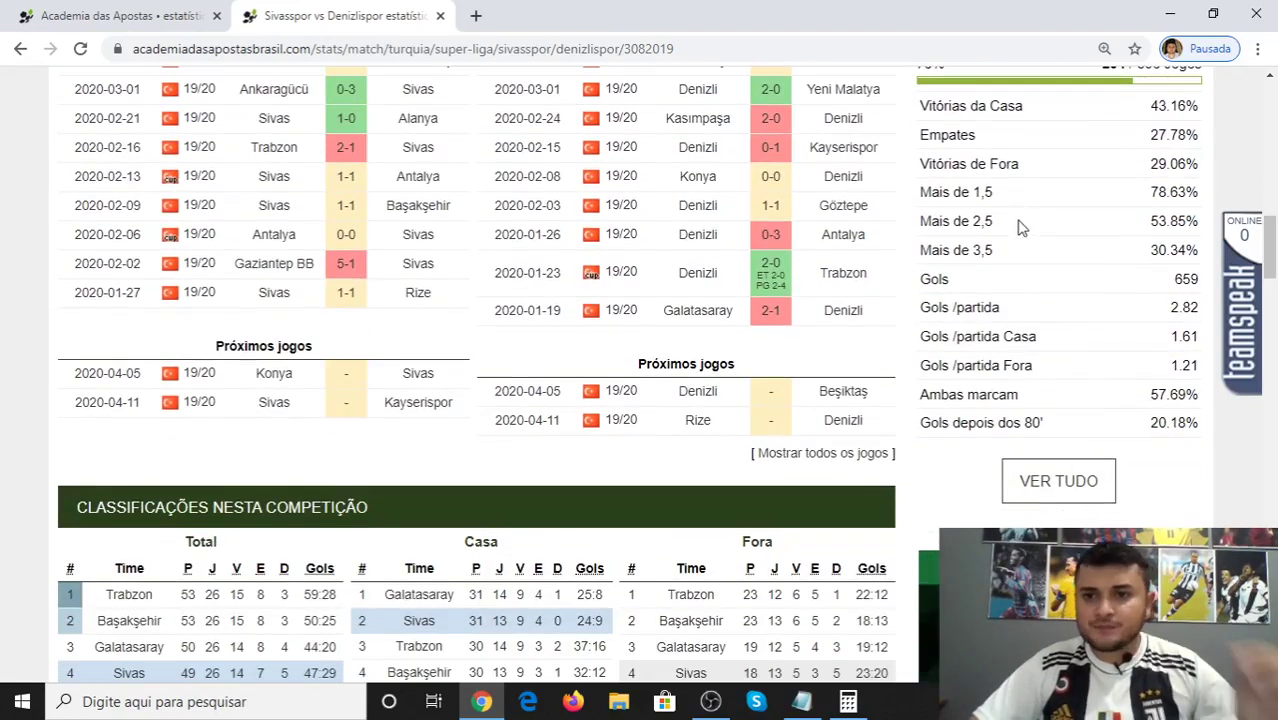
click(1268, 77)
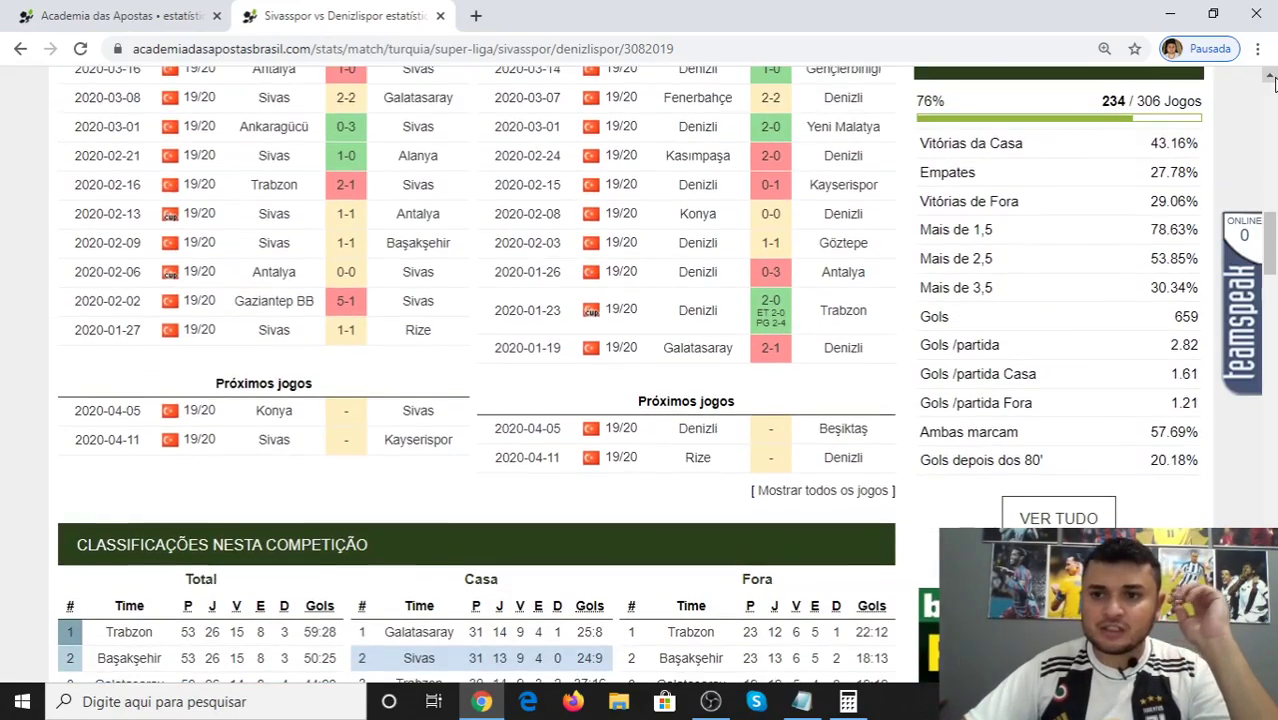
click(1266, 77)
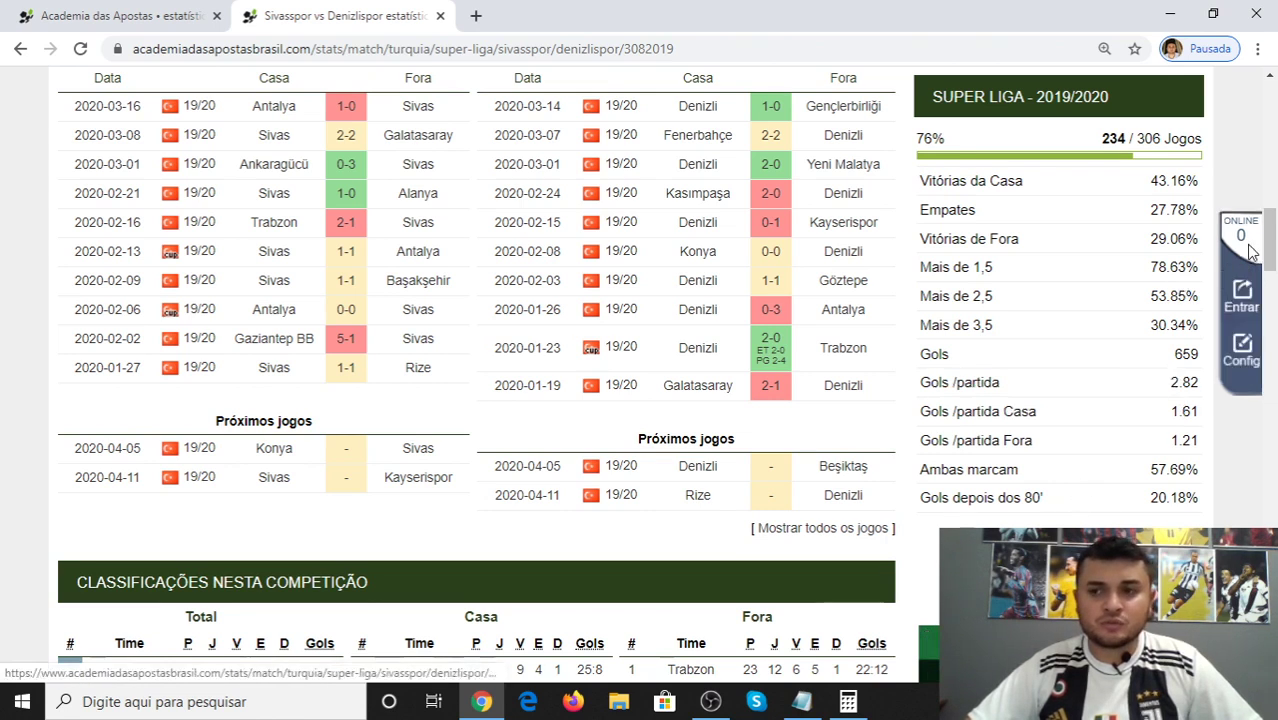
scroll(1272, 253, down, 3)
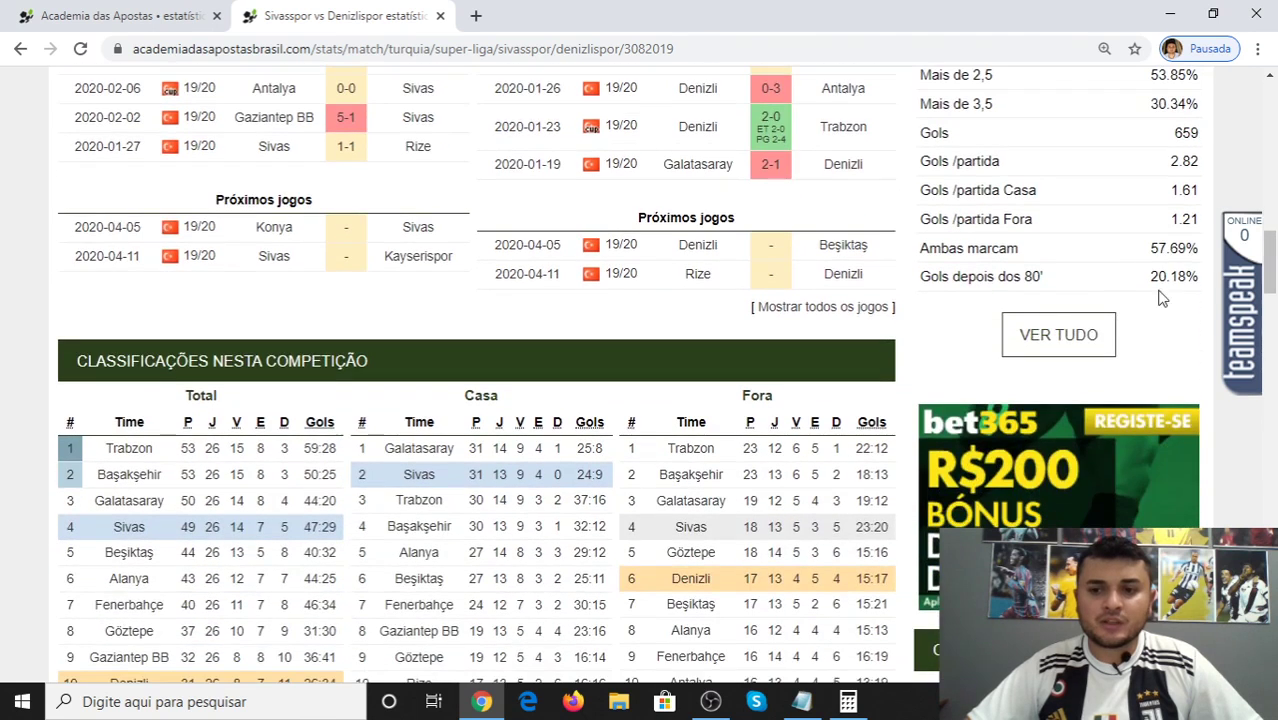
Open the complete Super Liga statistics and go to the MAIS/MENOS GOLS table.
click(1046, 342)
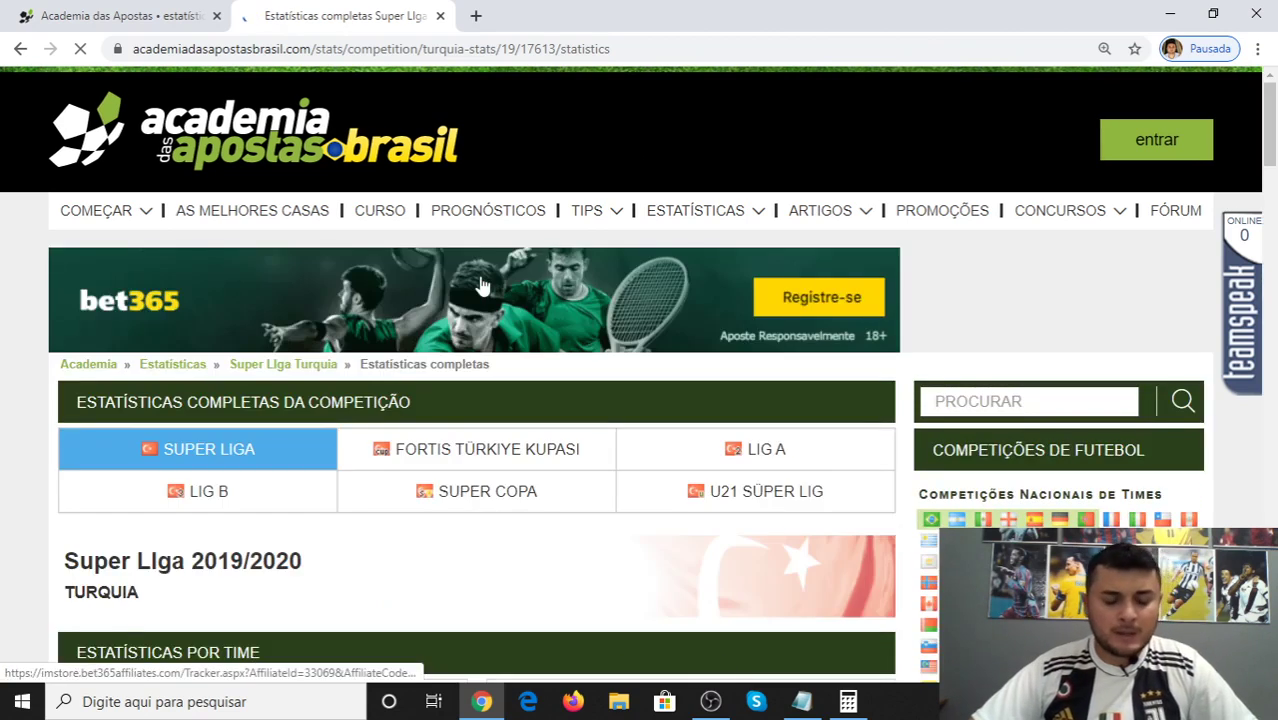
scroll(320, 368, down, 5)
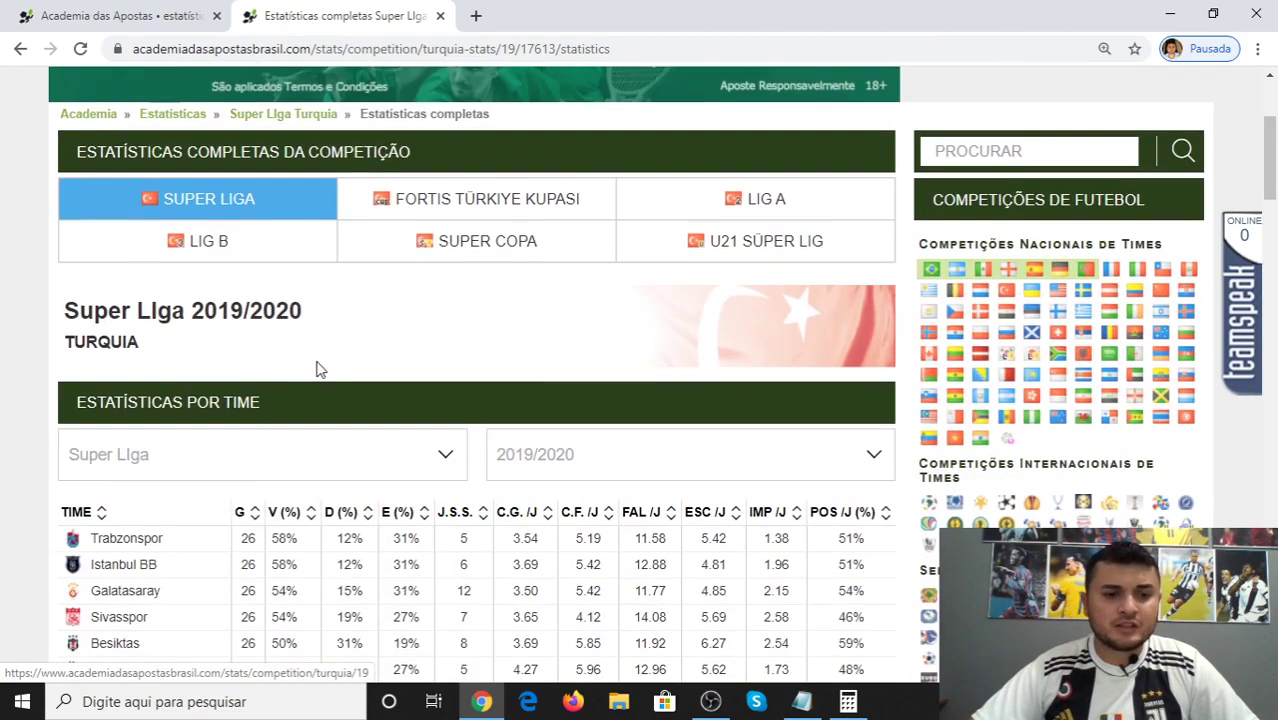
scroll(203, 363, down, 11)
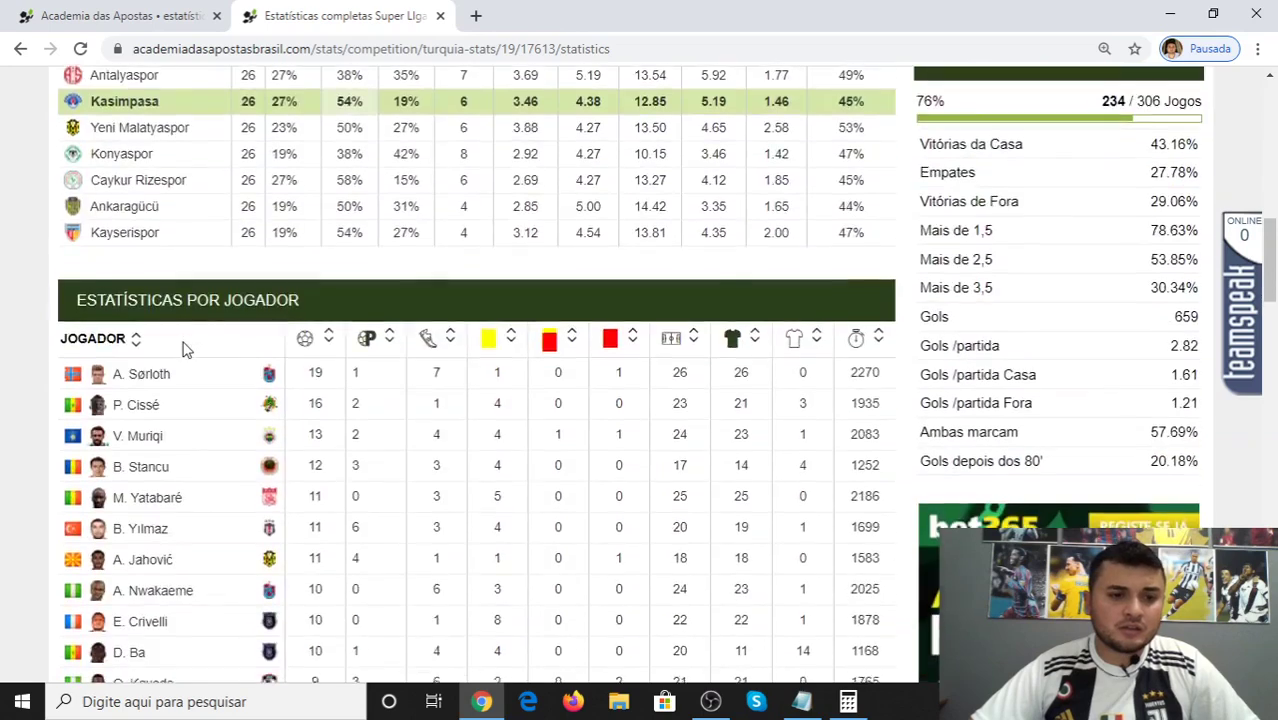
scroll(188, 332, down, 3)
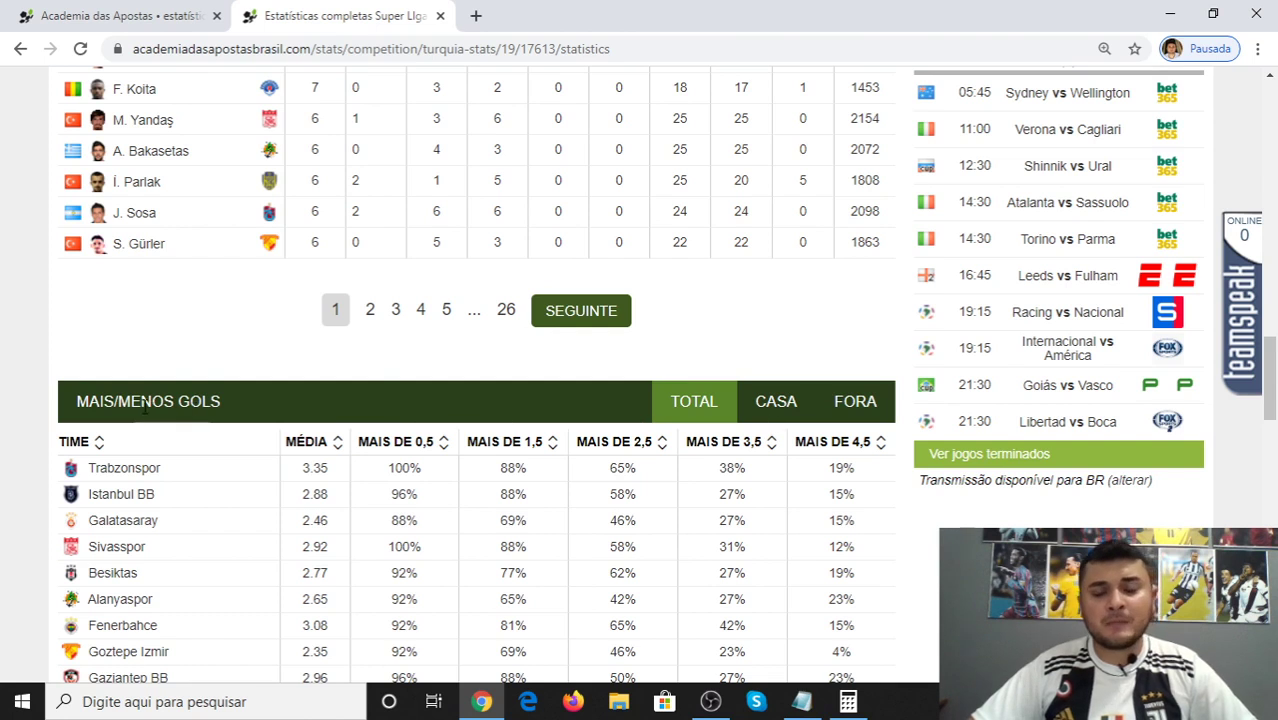
scroll(147, 405, down, 3)
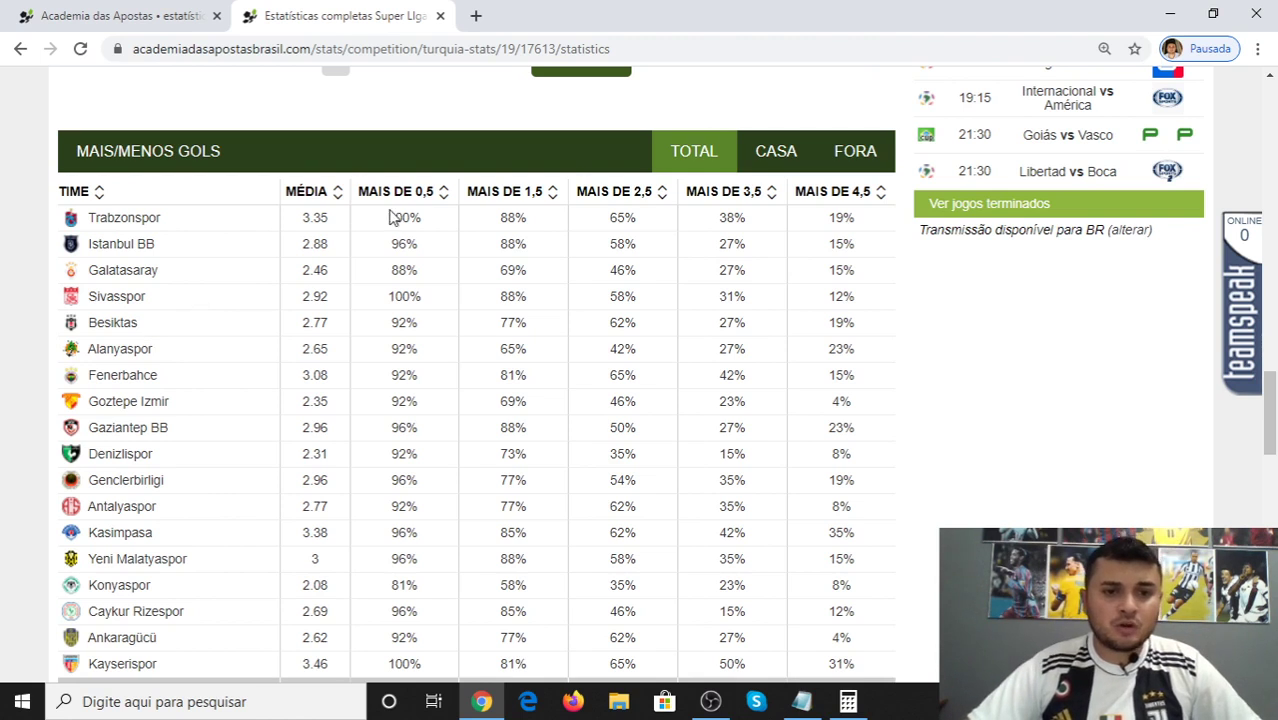
Sort the MAIS/MENOS GOLS table by MAIS DE 1,5 in descending order and compare its home, total and away figures.
click(555, 193)
click(555, 193)
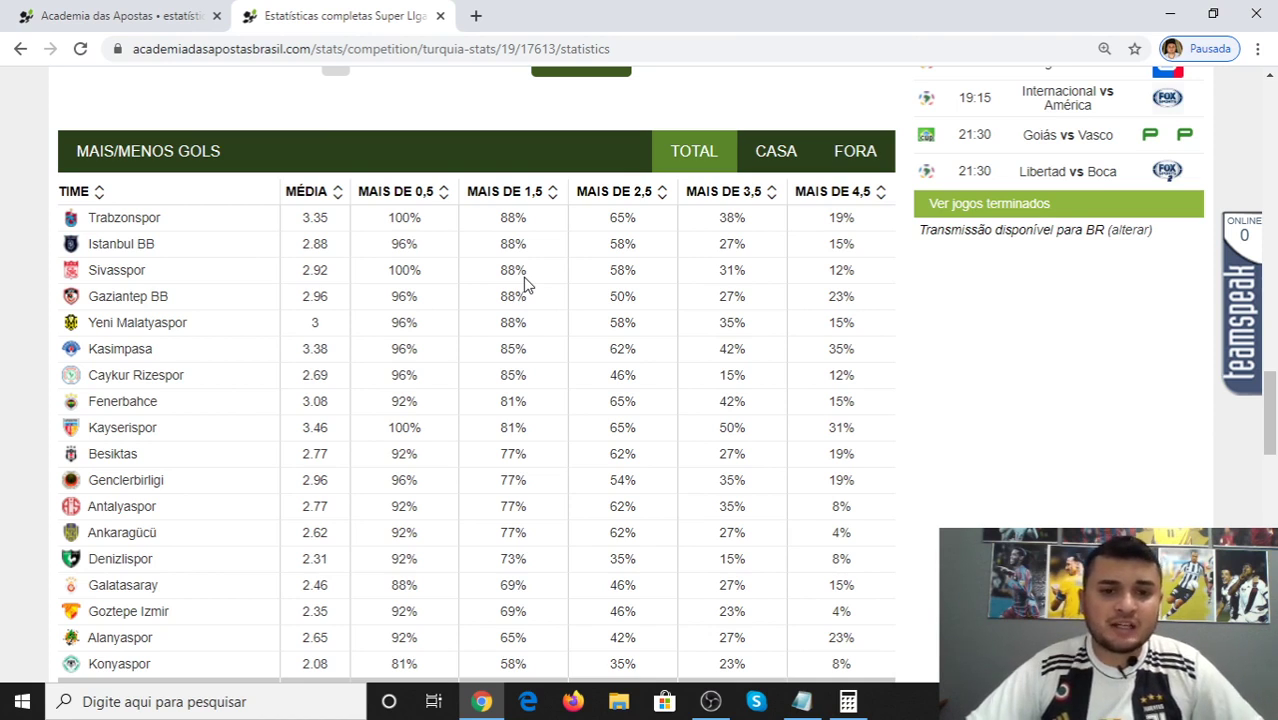
click(778, 153)
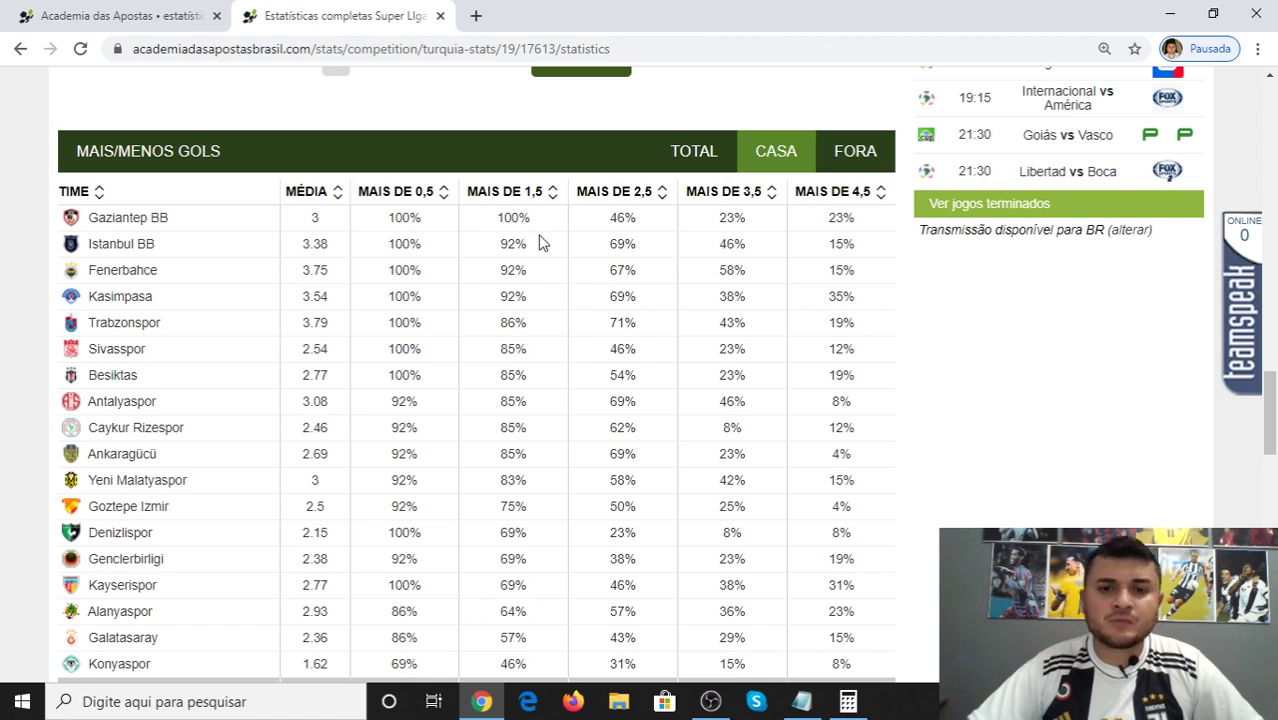
click(687, 163)
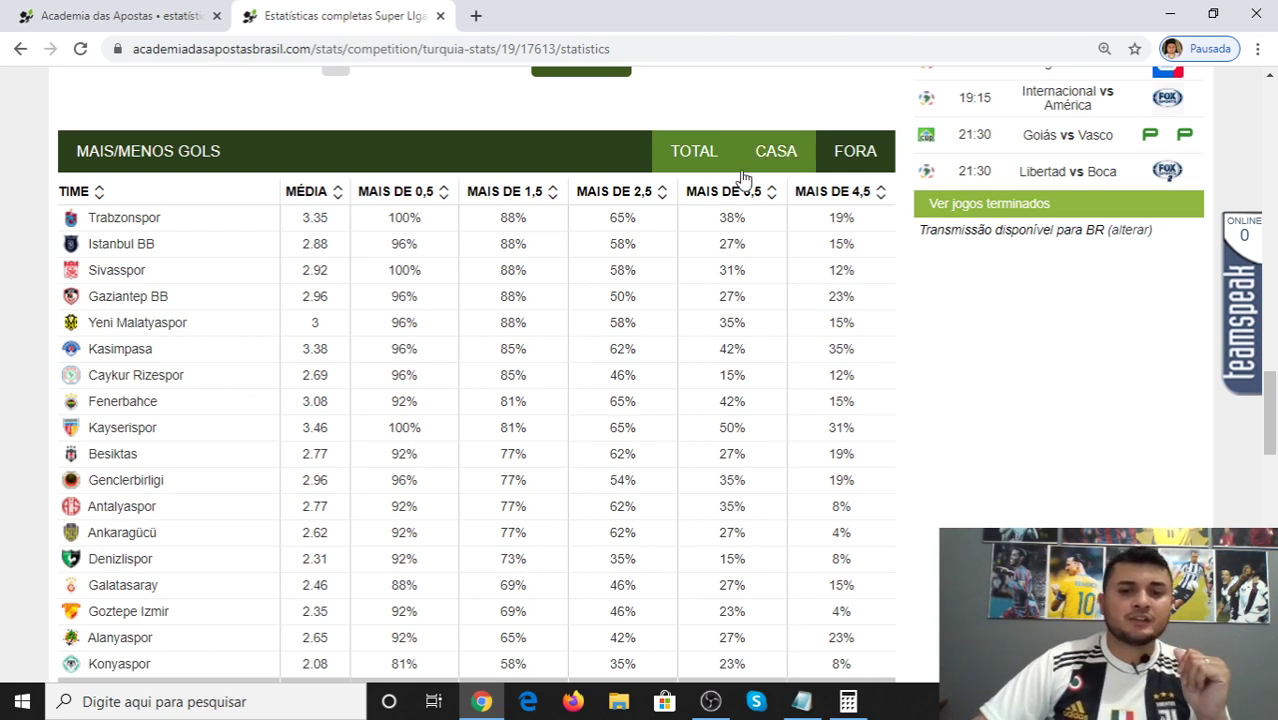
click(846, 158)
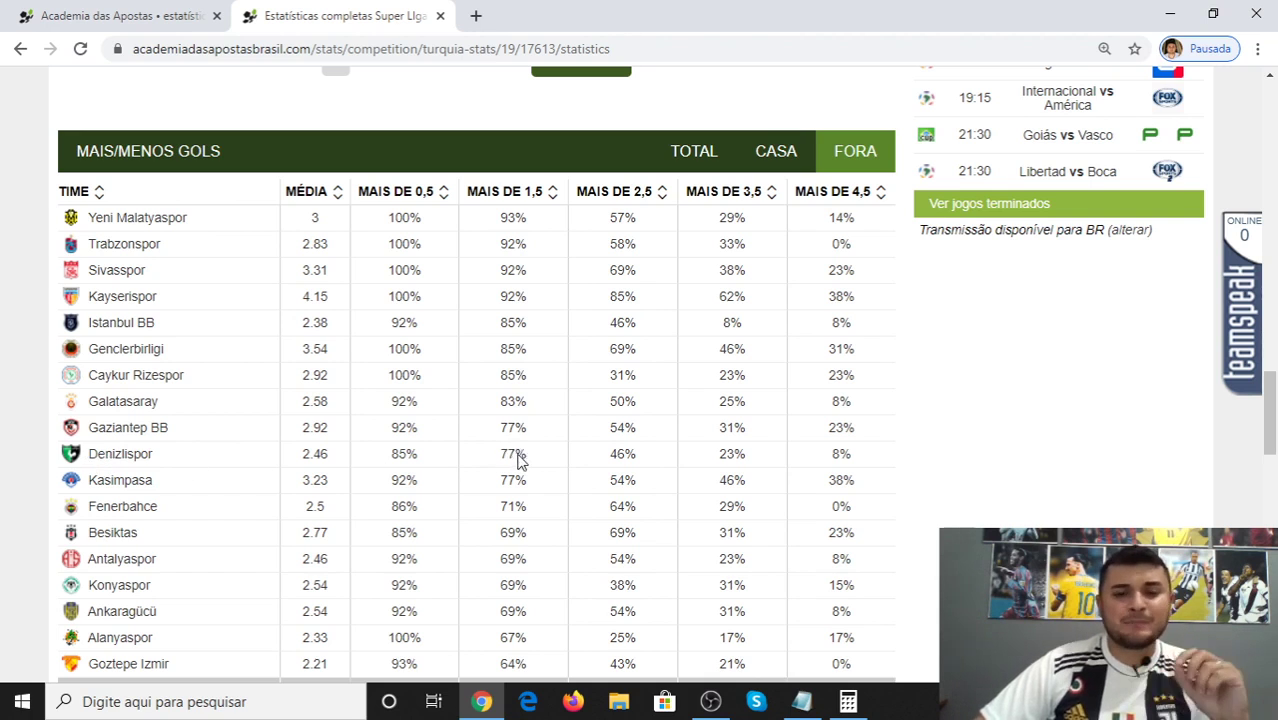
Clear the calculator and set the MAIS/MENOS GOLS table to TOTAL.
click(848, 701)
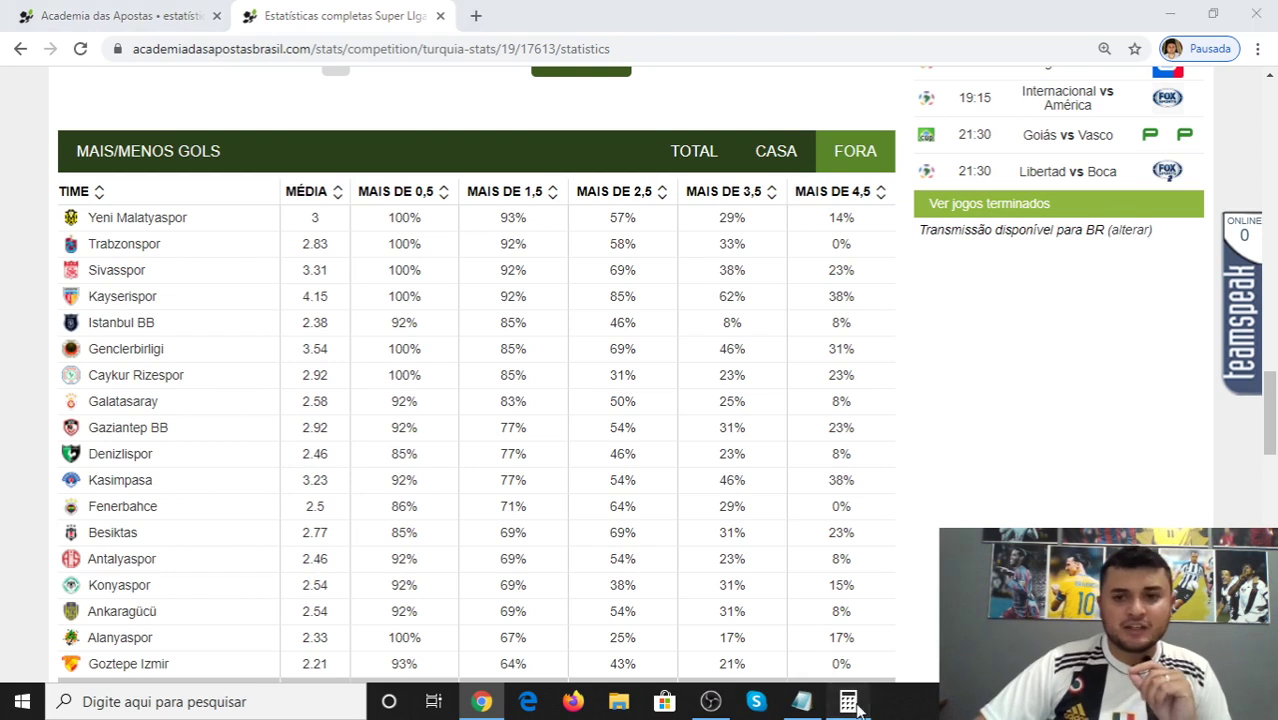
click(944, 215)
drag(945, 28, 1013, 93)
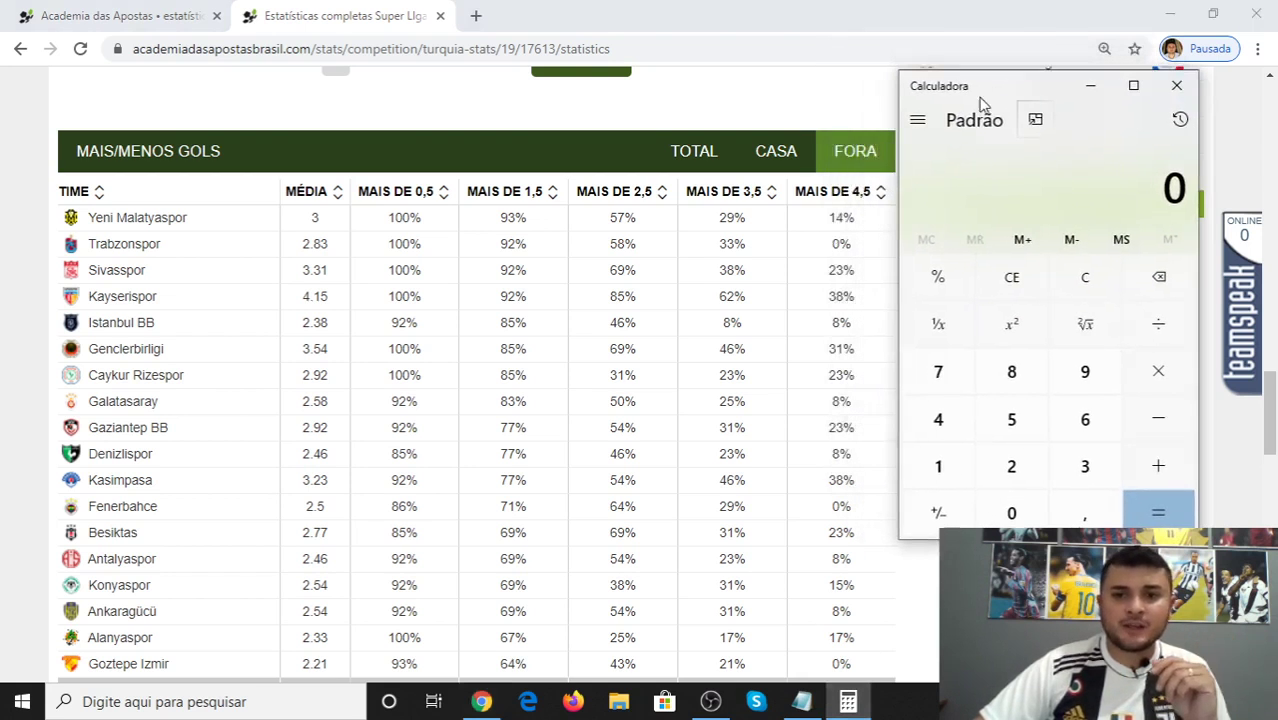
click(704, 158)
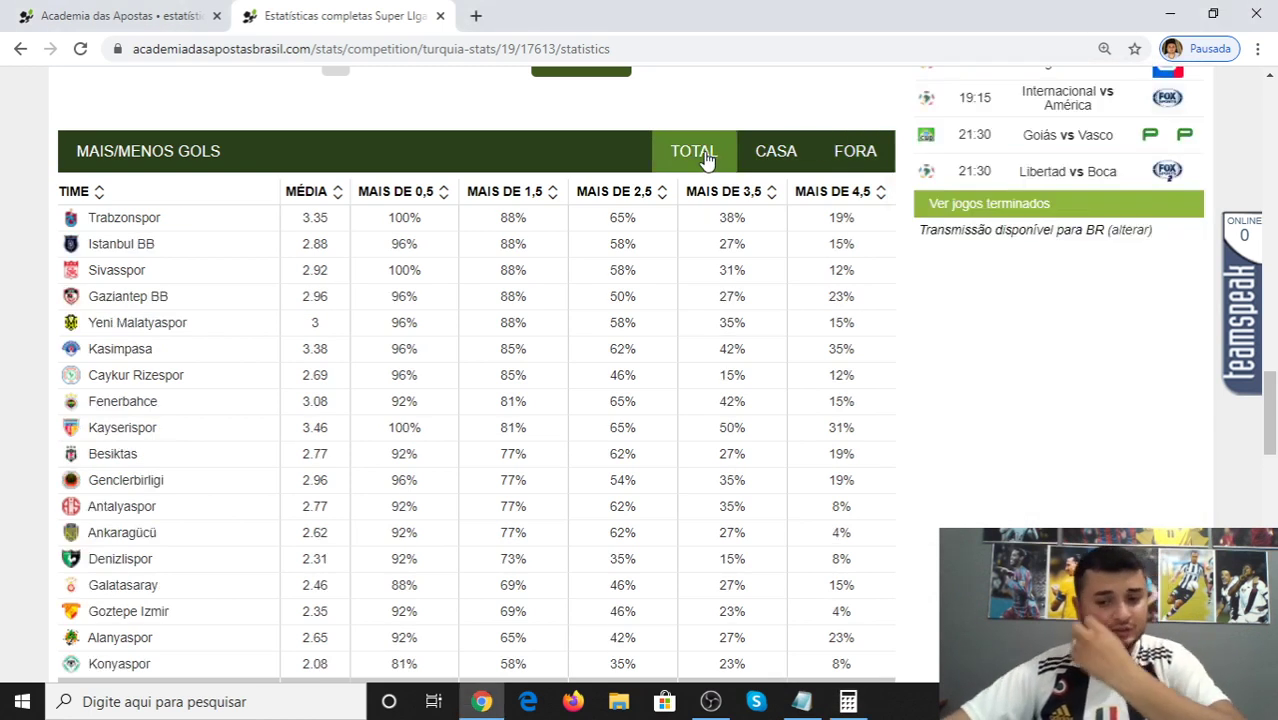
Add the line "PROBABILIDADE DE PELO MENOS 75% DE CHANCE DE OVER 1.5" to the Notepad notes and return to Chrome.
click(800, 703)
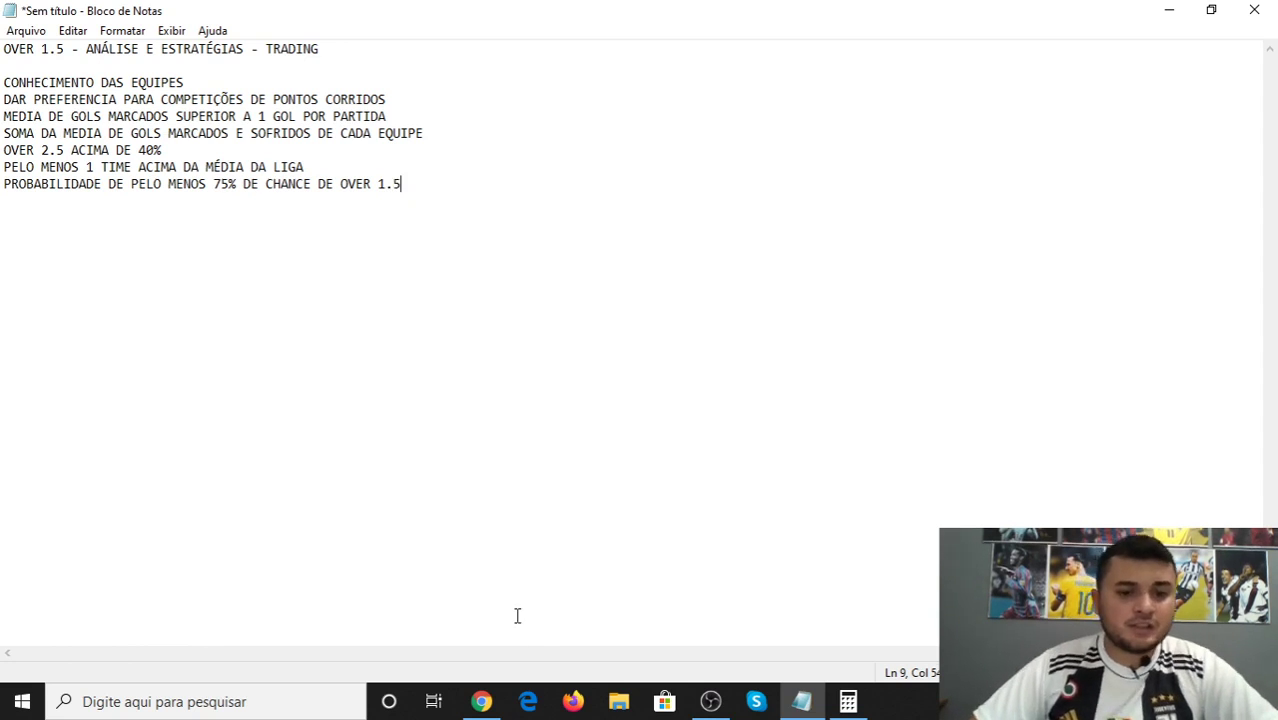
click(481, 701)
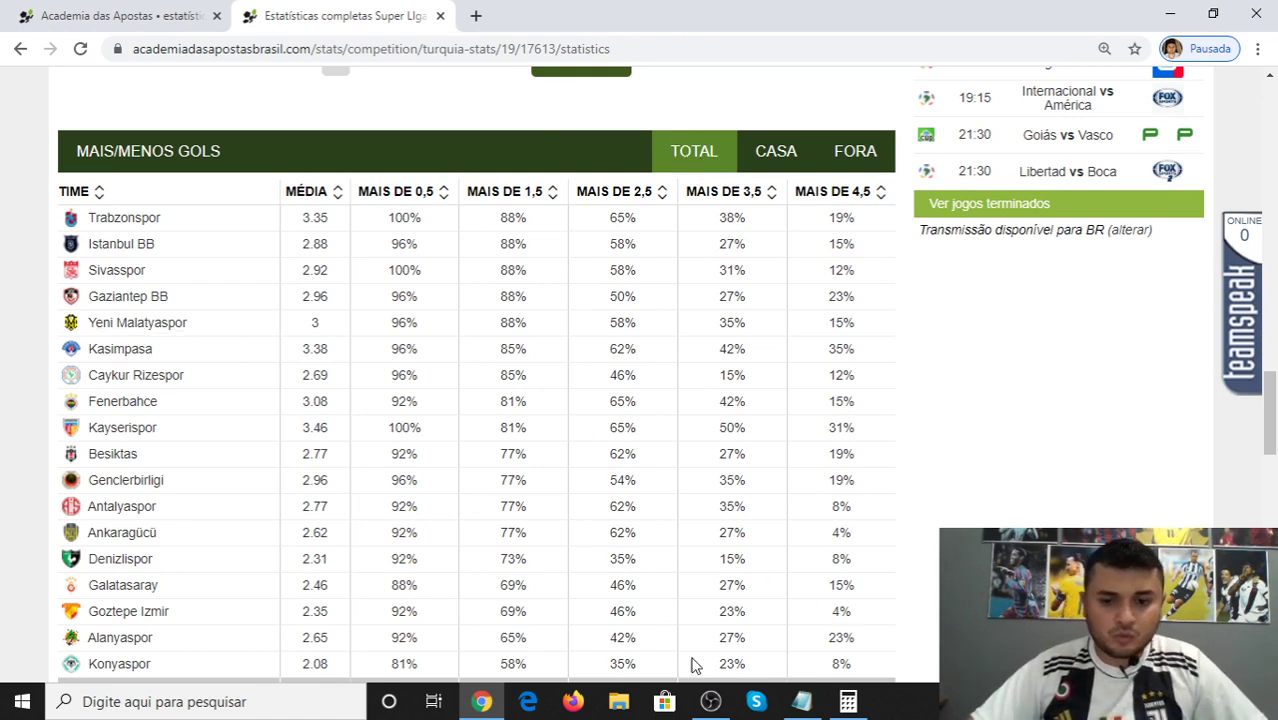
Start a sum in the calculator with Sivasspor's overall MAIS DE 1,5 rate, 88.
click(848, 701)
drag(1018, 87, 1018, 22)
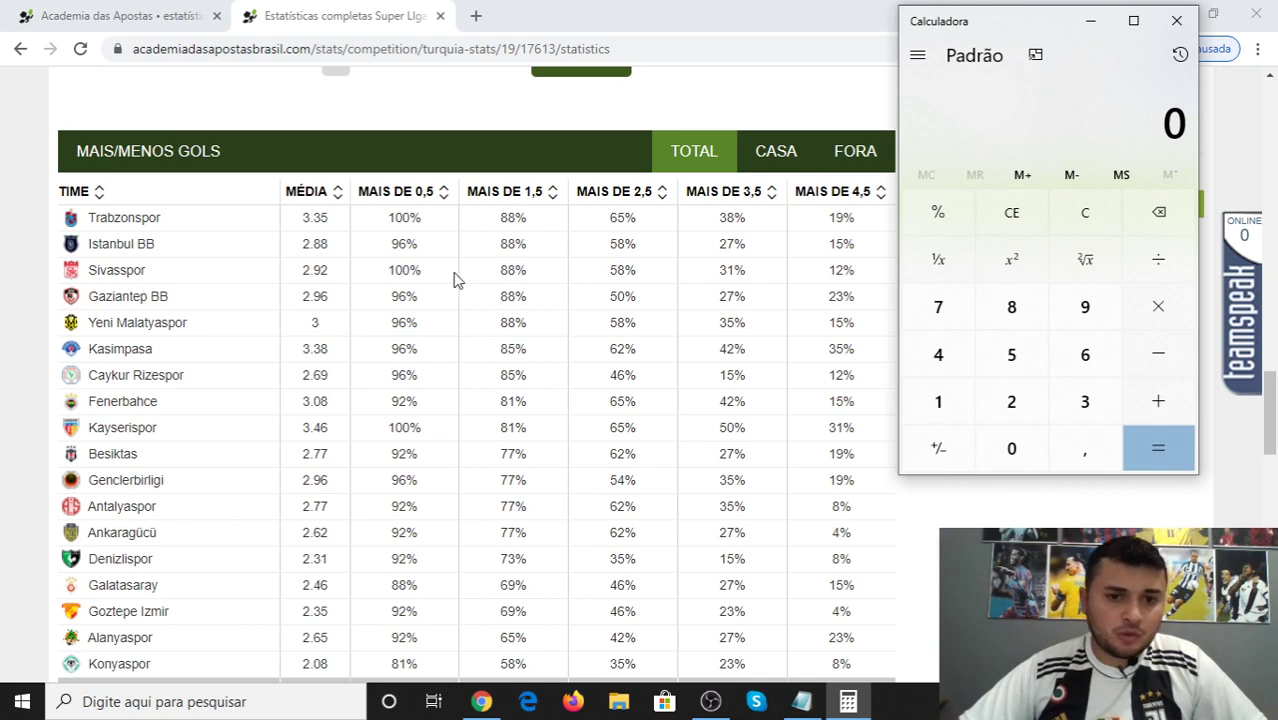
double_click(1020, 316)
click(1152, 420)
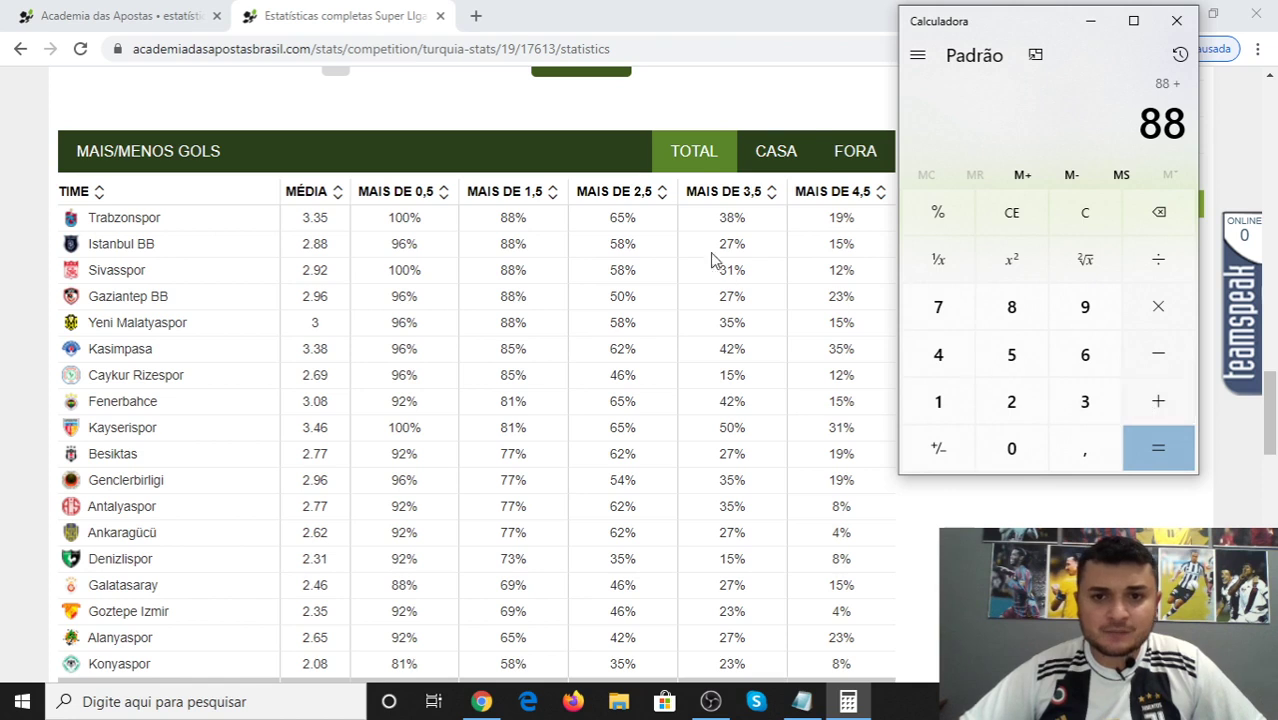
Show the CASA figures and add Sivasspor's home MAIS DE 1,5 rate, 85, to the calculator sum.
click(782, 160)
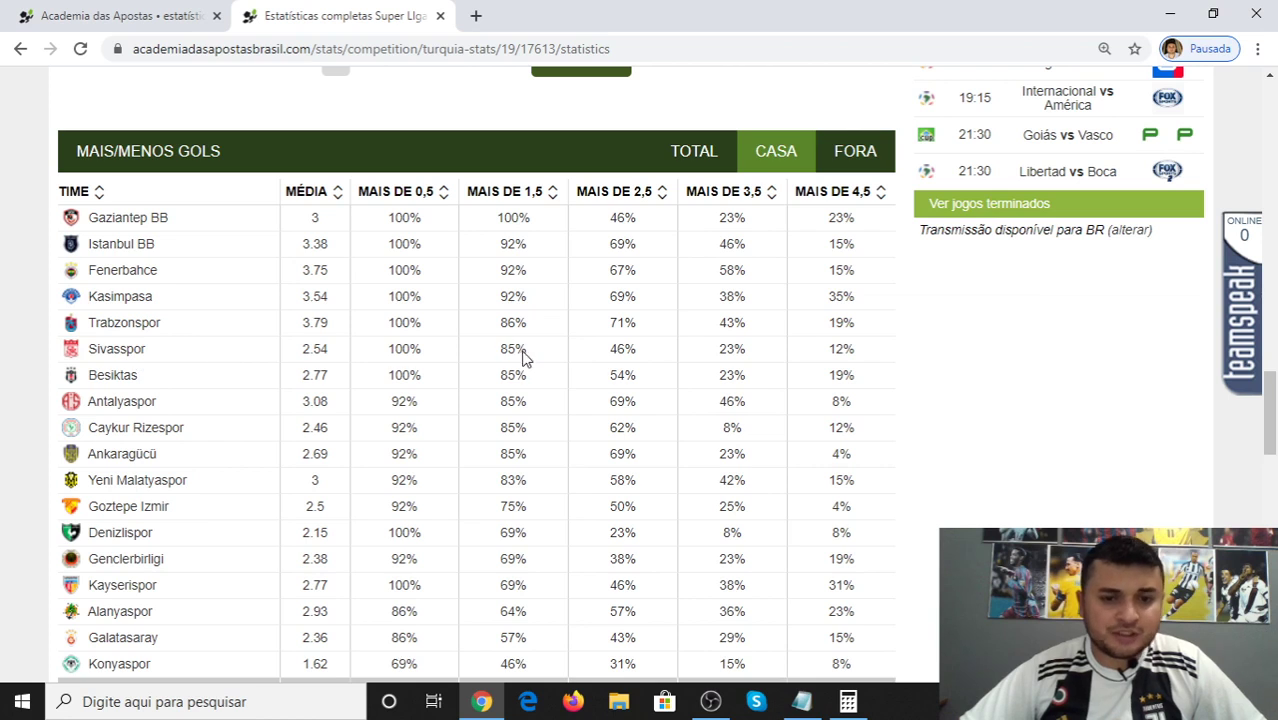
click(848, 701)
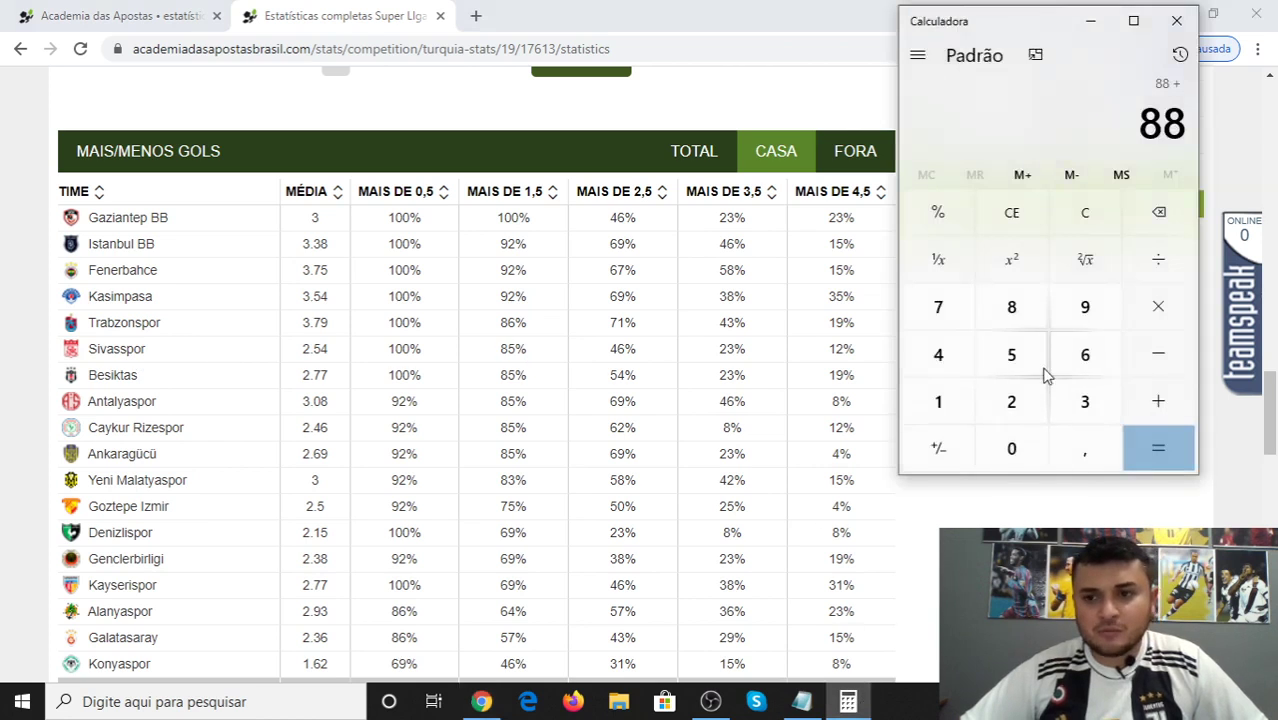
click(1011, 308)
click(1012, 362)
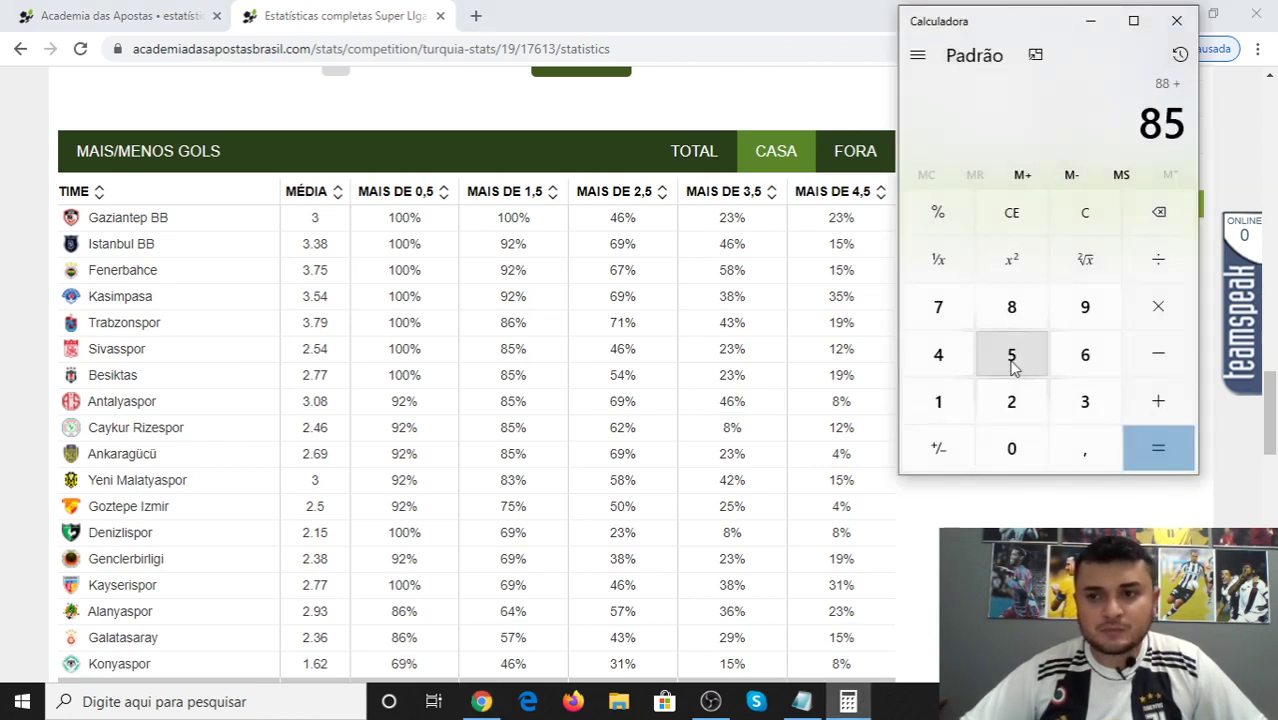
click(1156, 406)
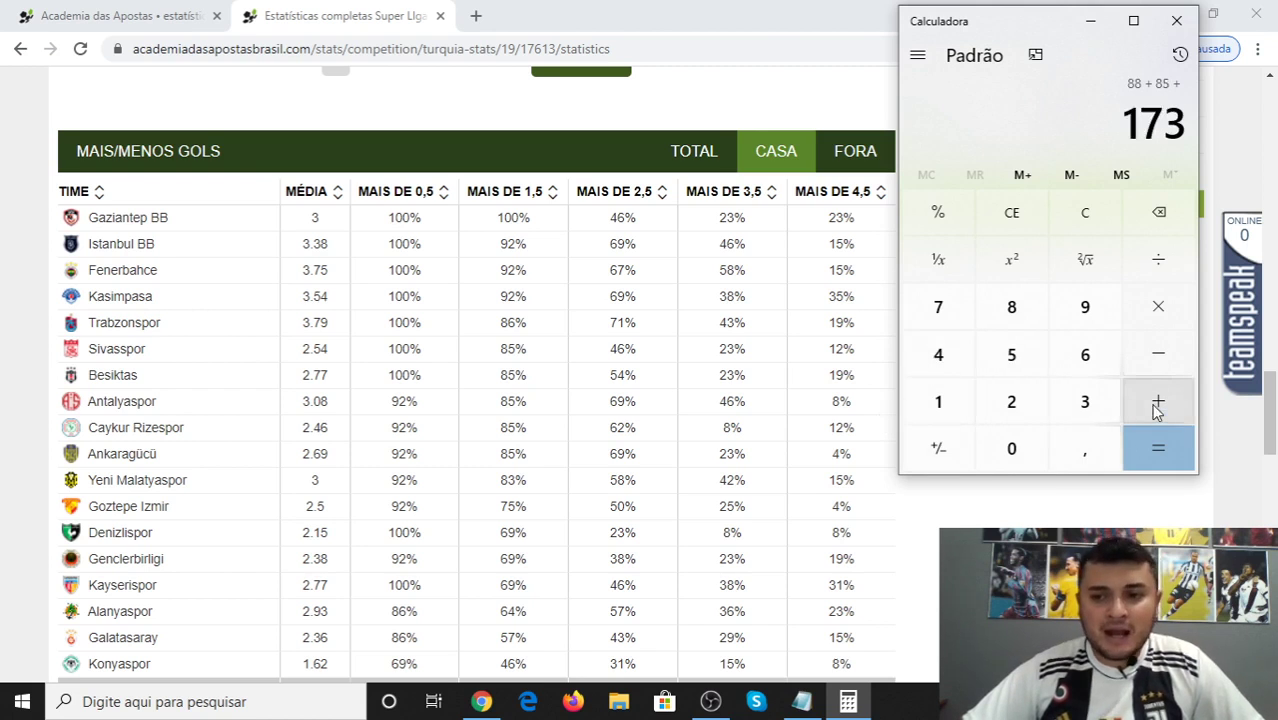
Show the TOTAL figures and add Denizlispor's overall MAIS DE 1,5 rate, 73, to the calculator sum.
click(692, 153)
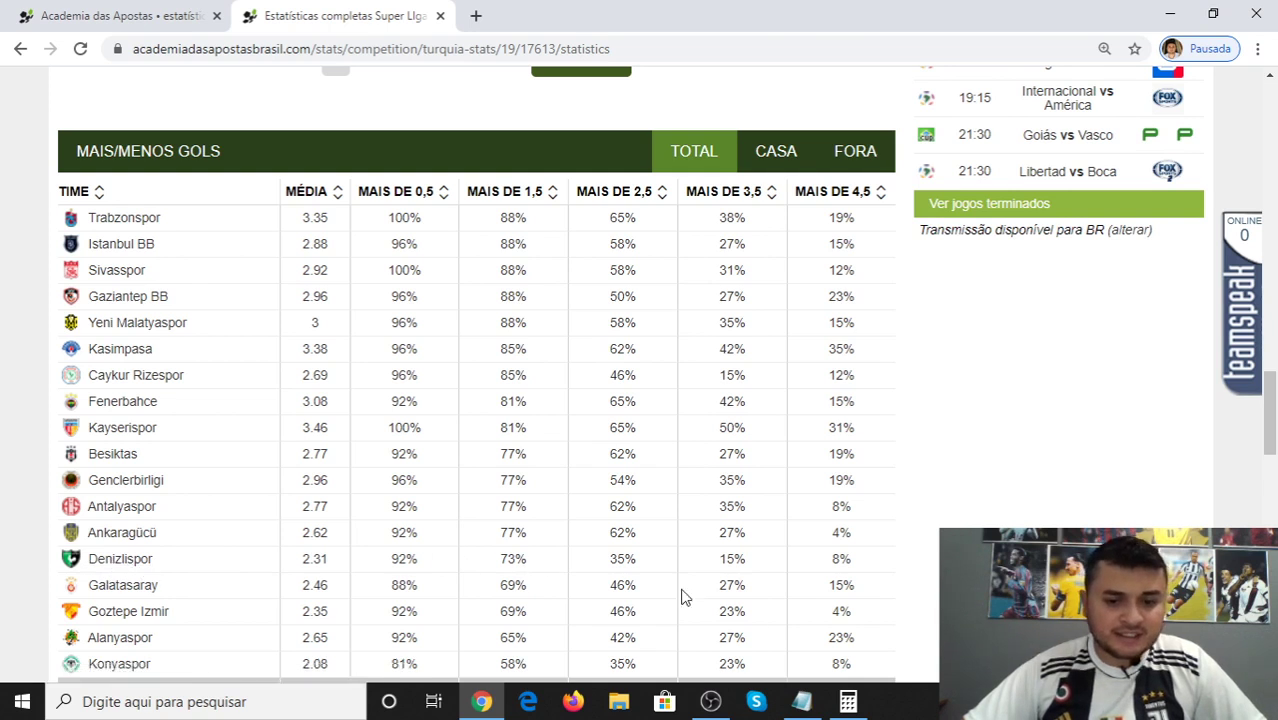
click(848, 701)
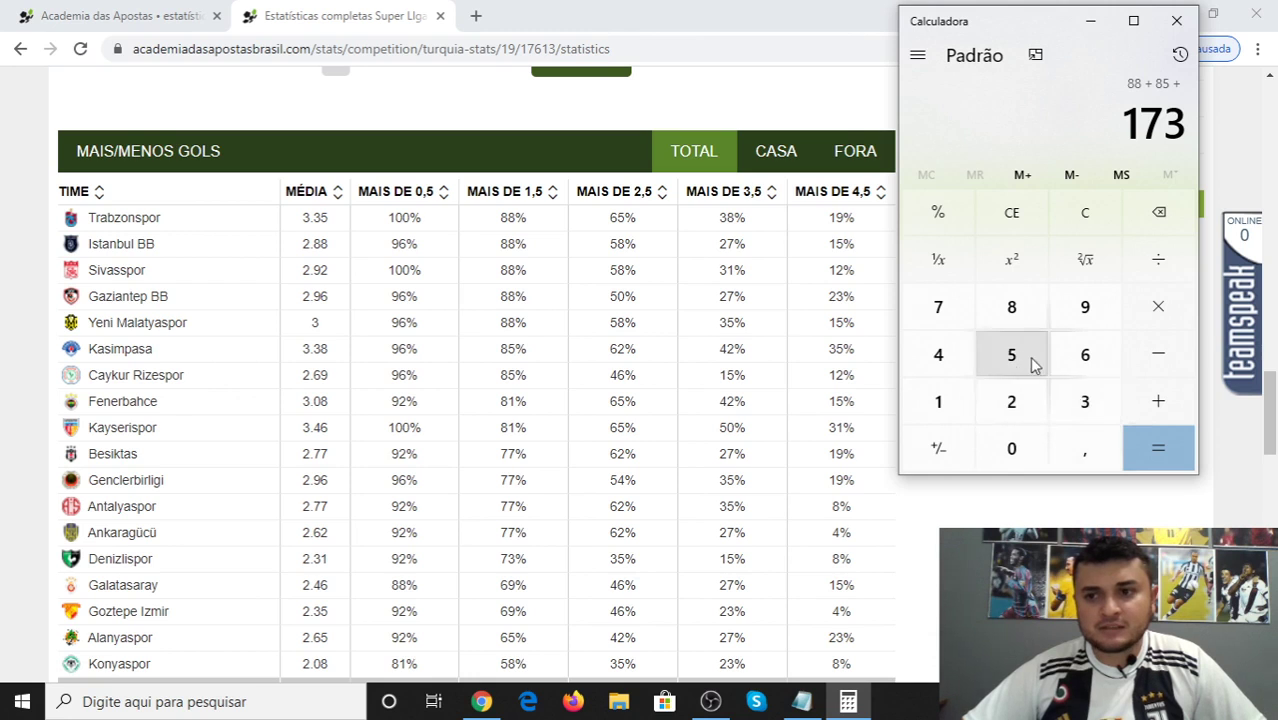
click(946, 313)
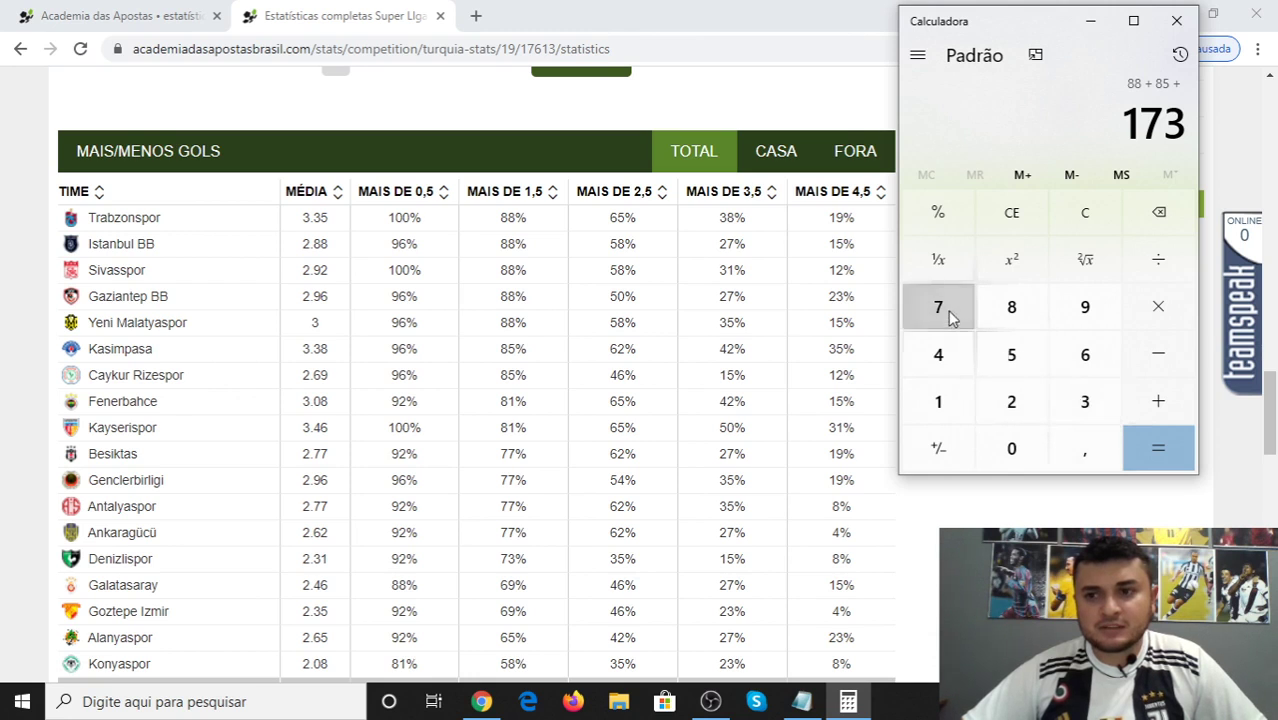
click(1086, 402)
click(1160, 404)
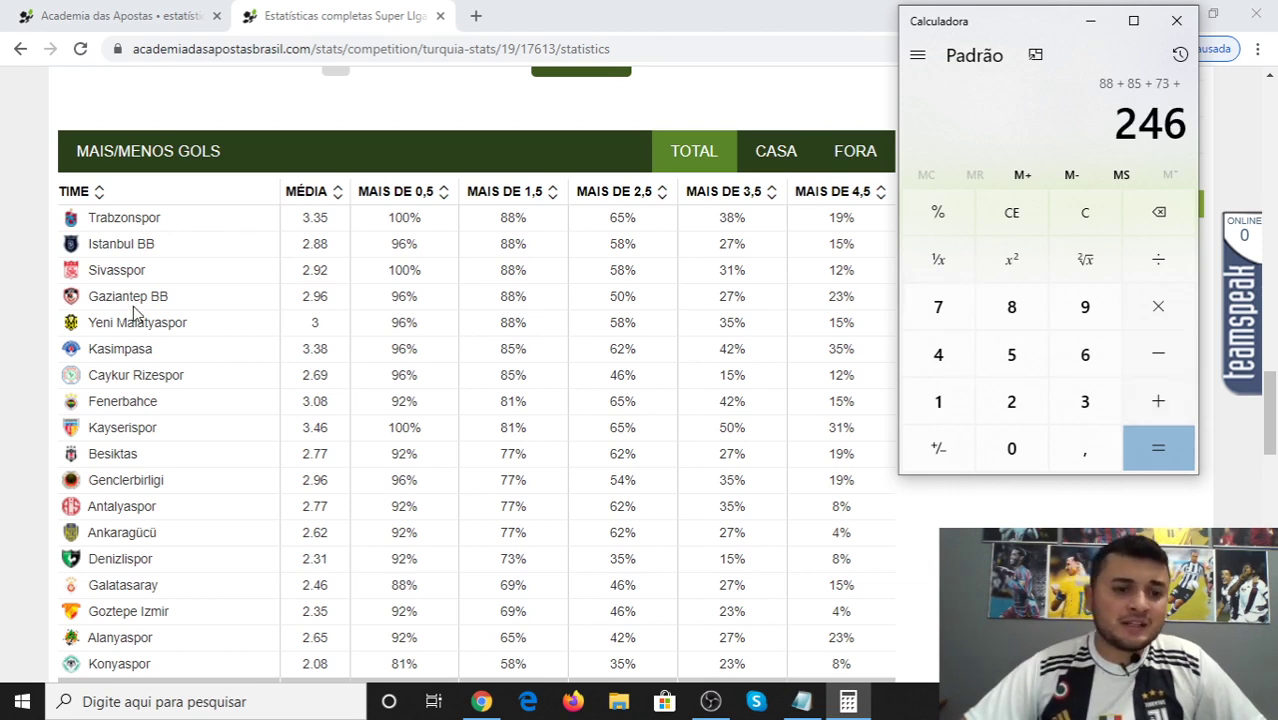
Show the FORA figures, add Denizlispor's away MAIS DE 1,5 rate, 77, and total the calculator sum.
click(865, 166)
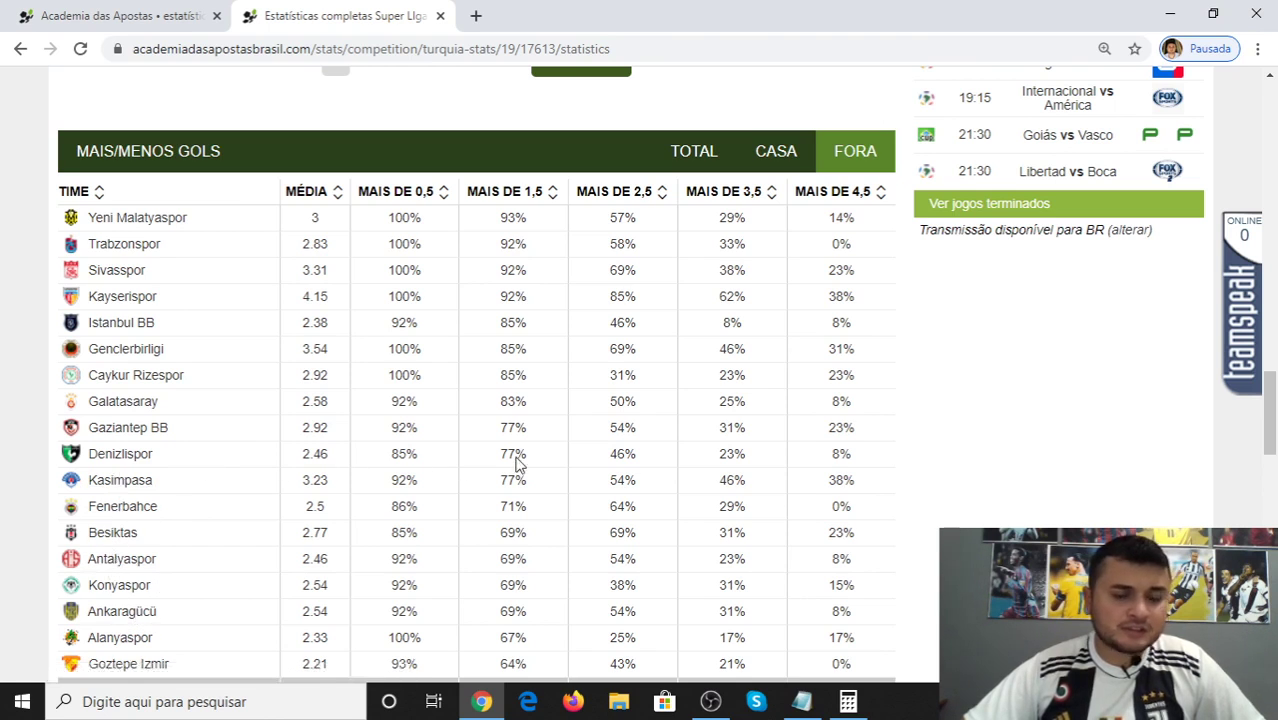
click(848, 701)
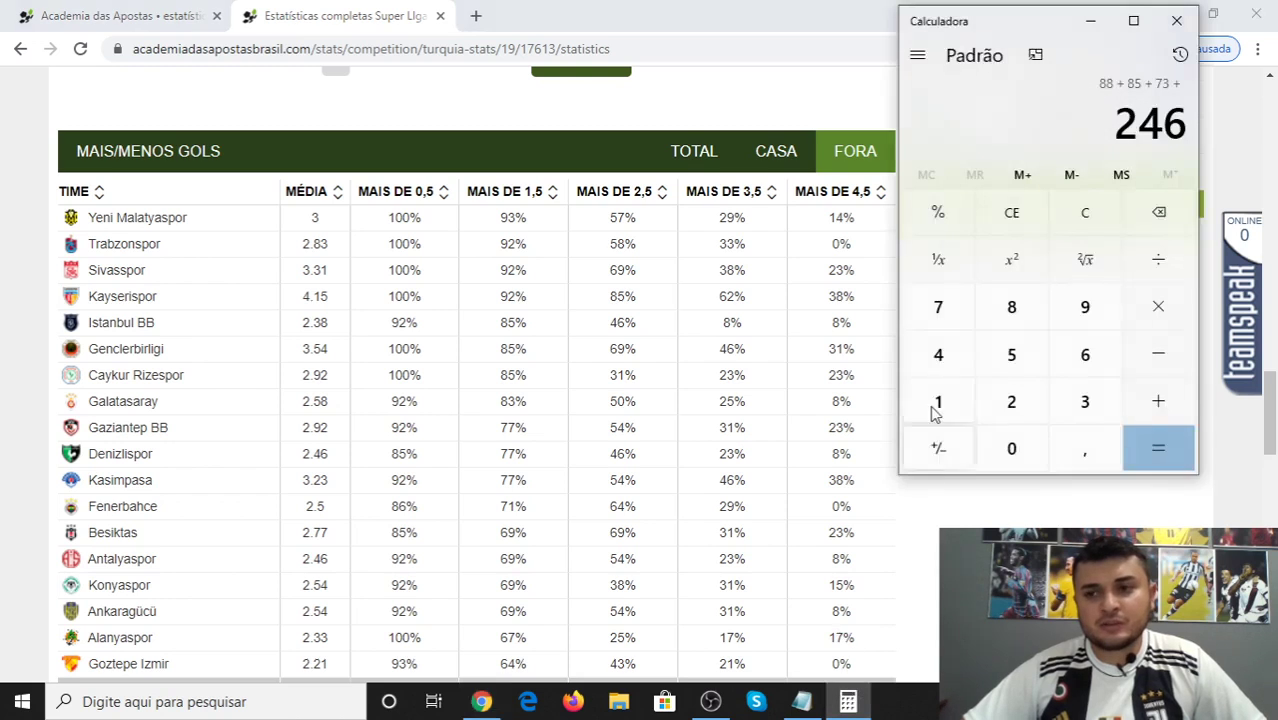
click(936, 310)
click(936, 310)
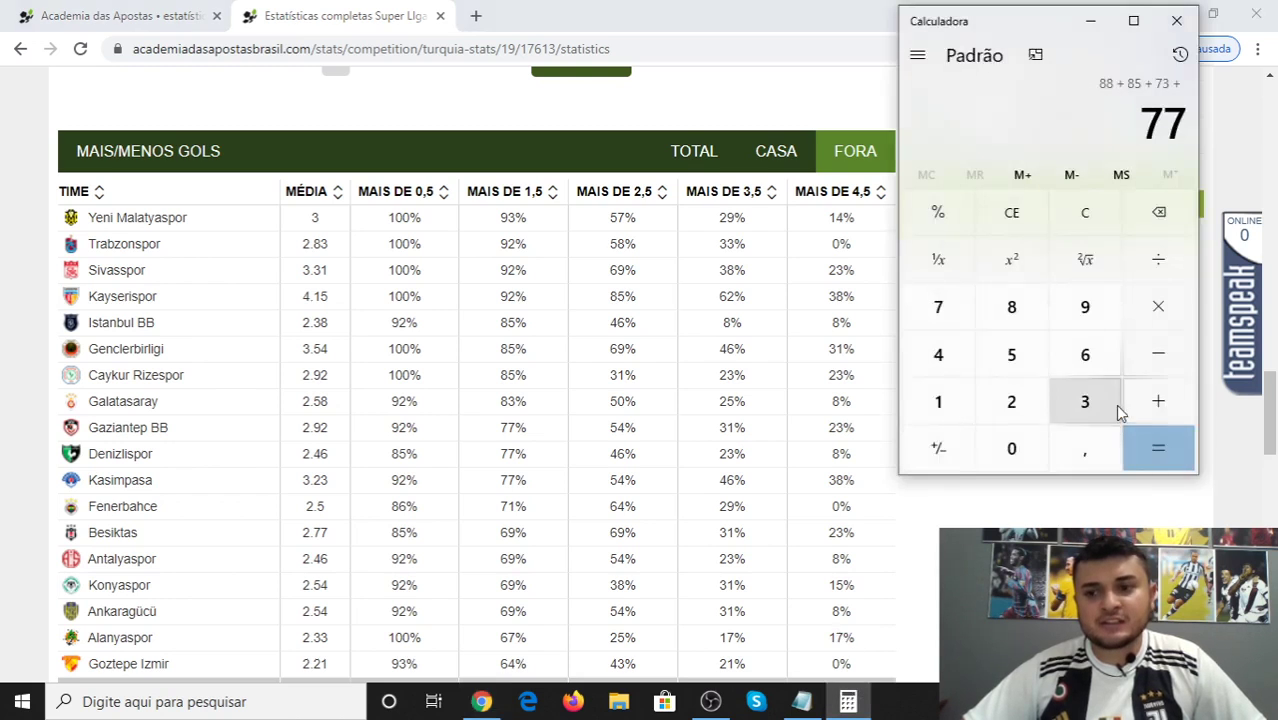
click(1145, 447)
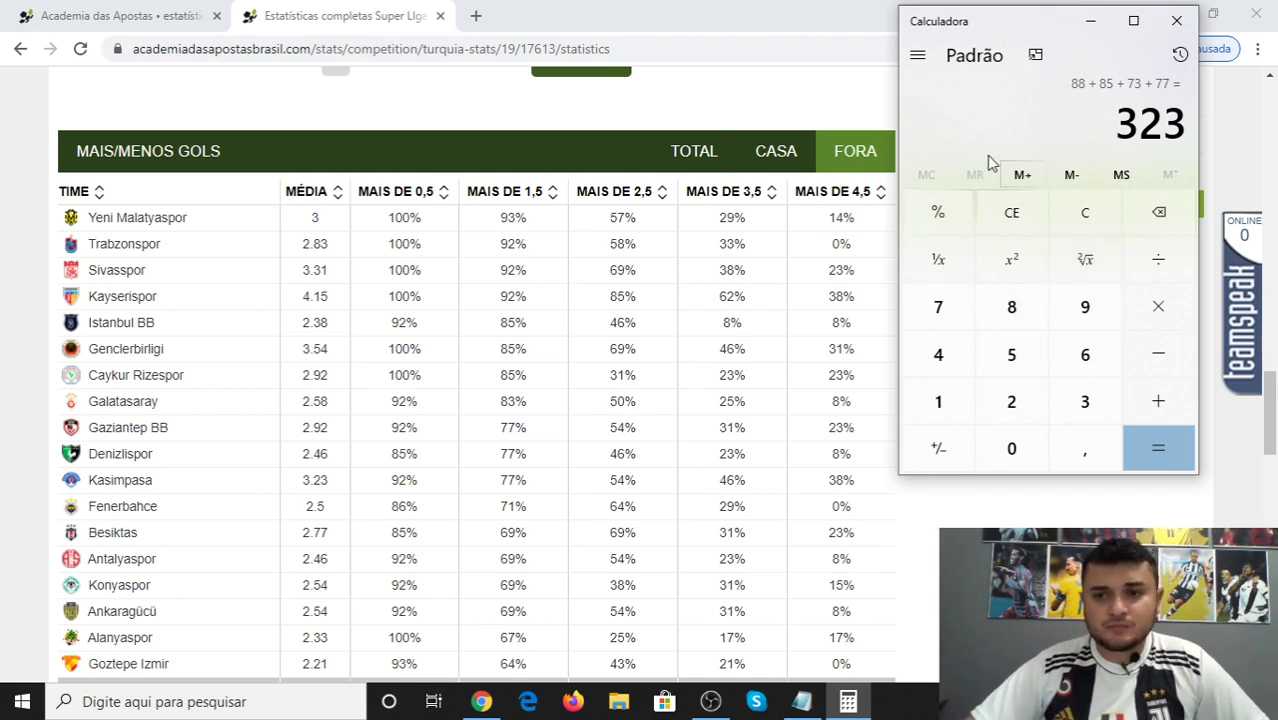
Divide the summed rates by 4 for the average over 1.5 probability, then clear the calculator.
click(1157, 263)
click(944, 356)
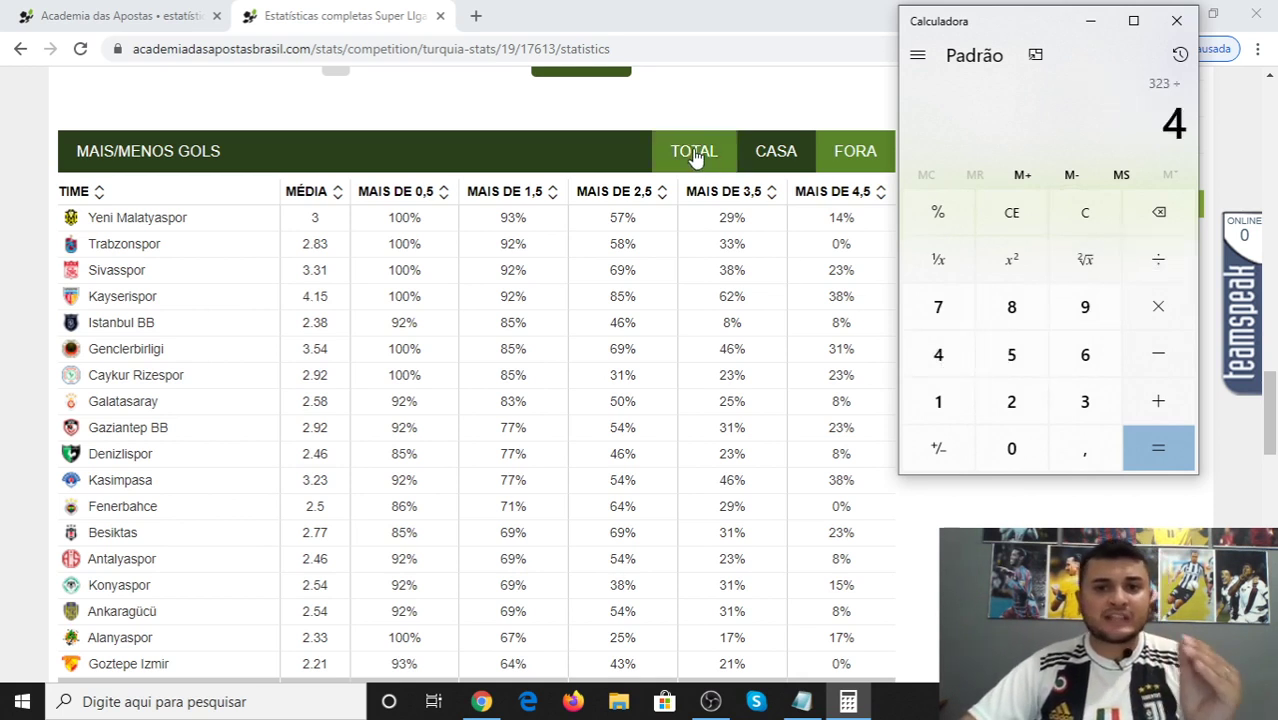
click(770, 158)
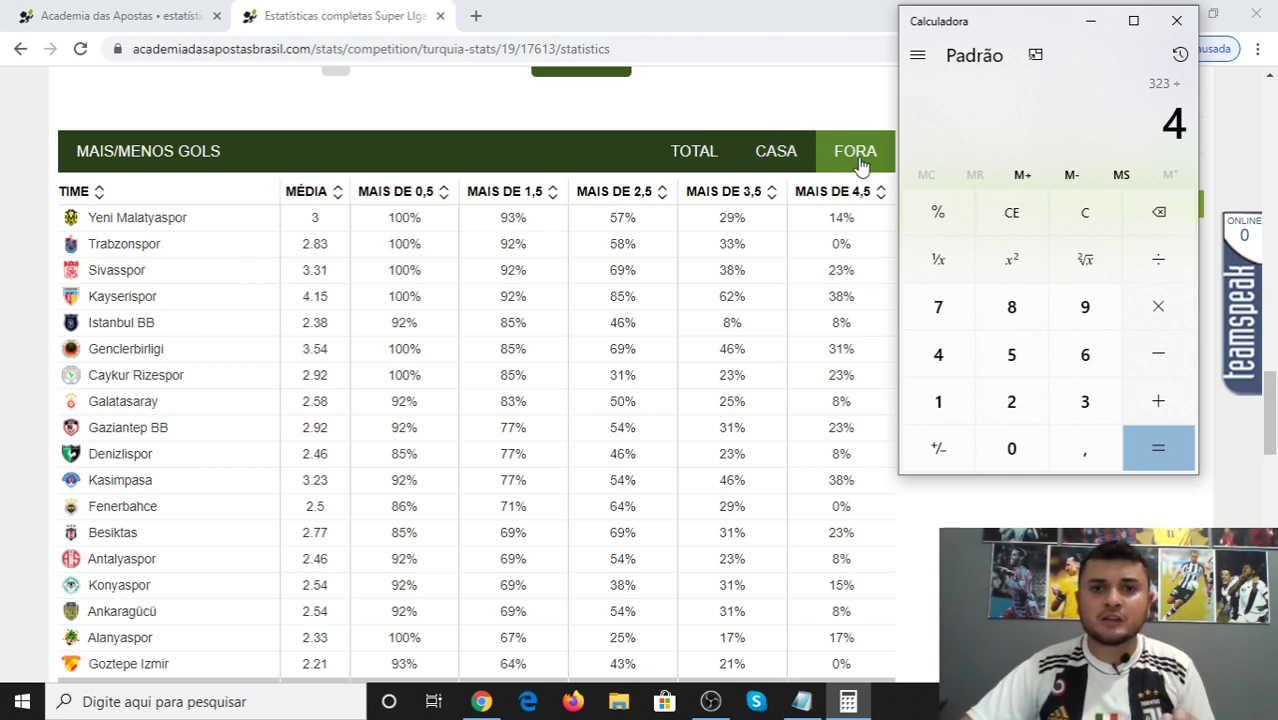
click(1152, 441)
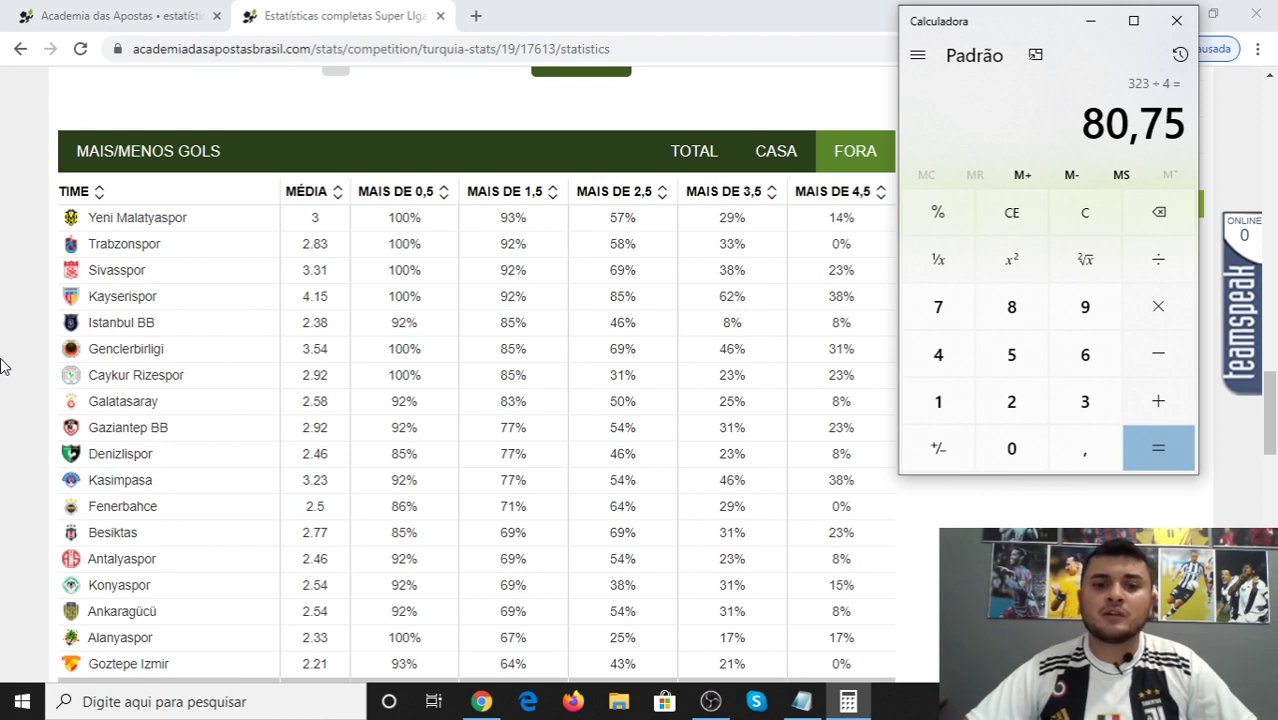
scroll(5, 367, down, 5)
scroll(5, 367, up, 4)
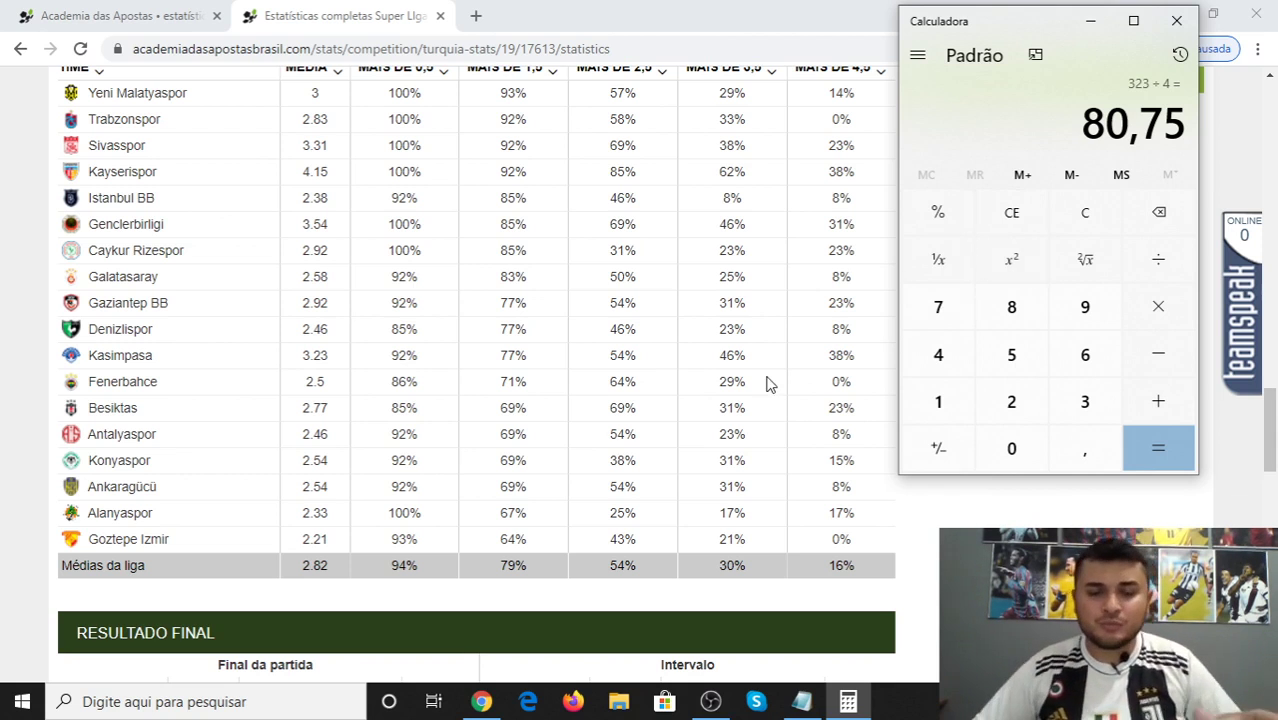
click(1030, 222)
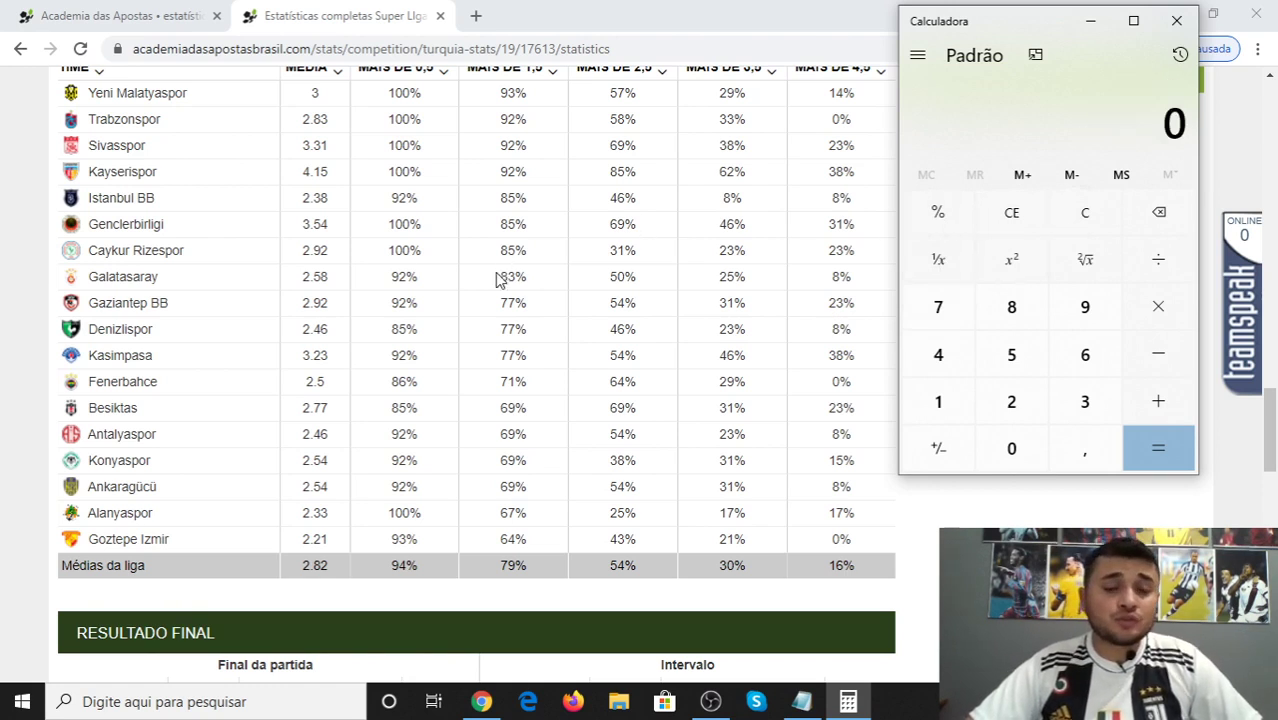
Look through the Super Liga team, player and league statistics on the competition page.
click(3, 257)
scroll(5, 260, up, 15)
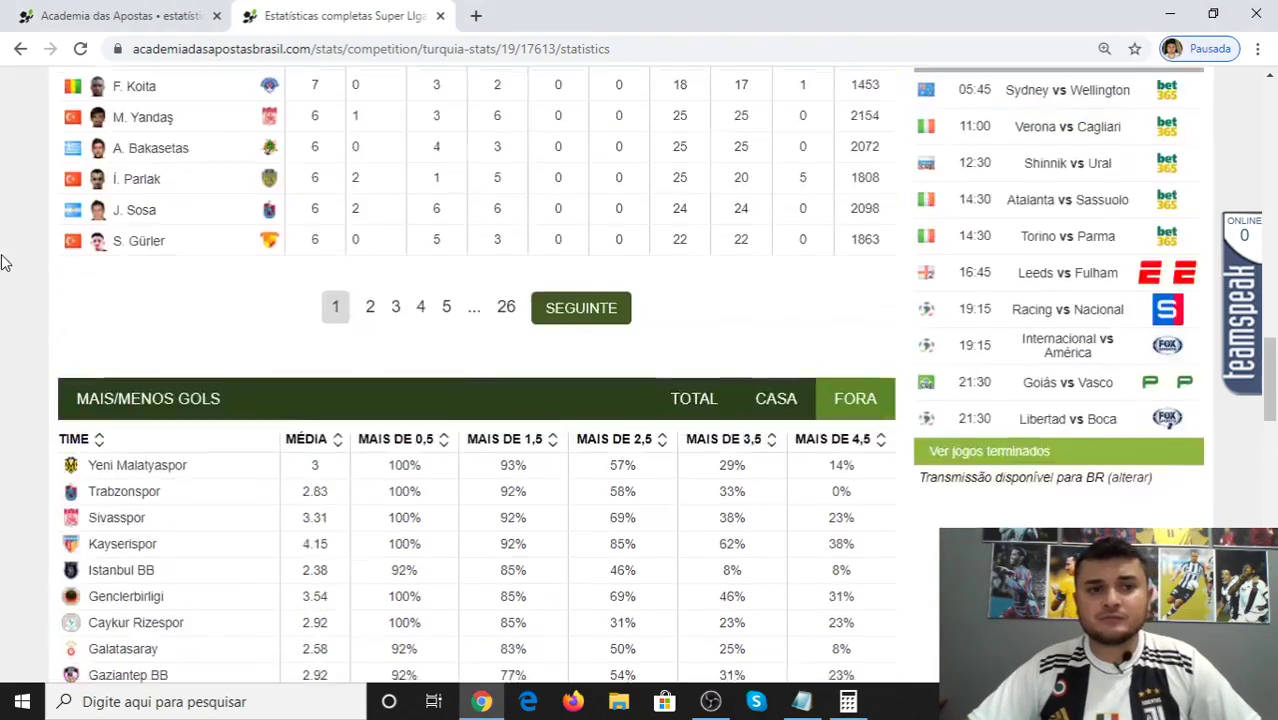
scroll(6, 265, up, 10)
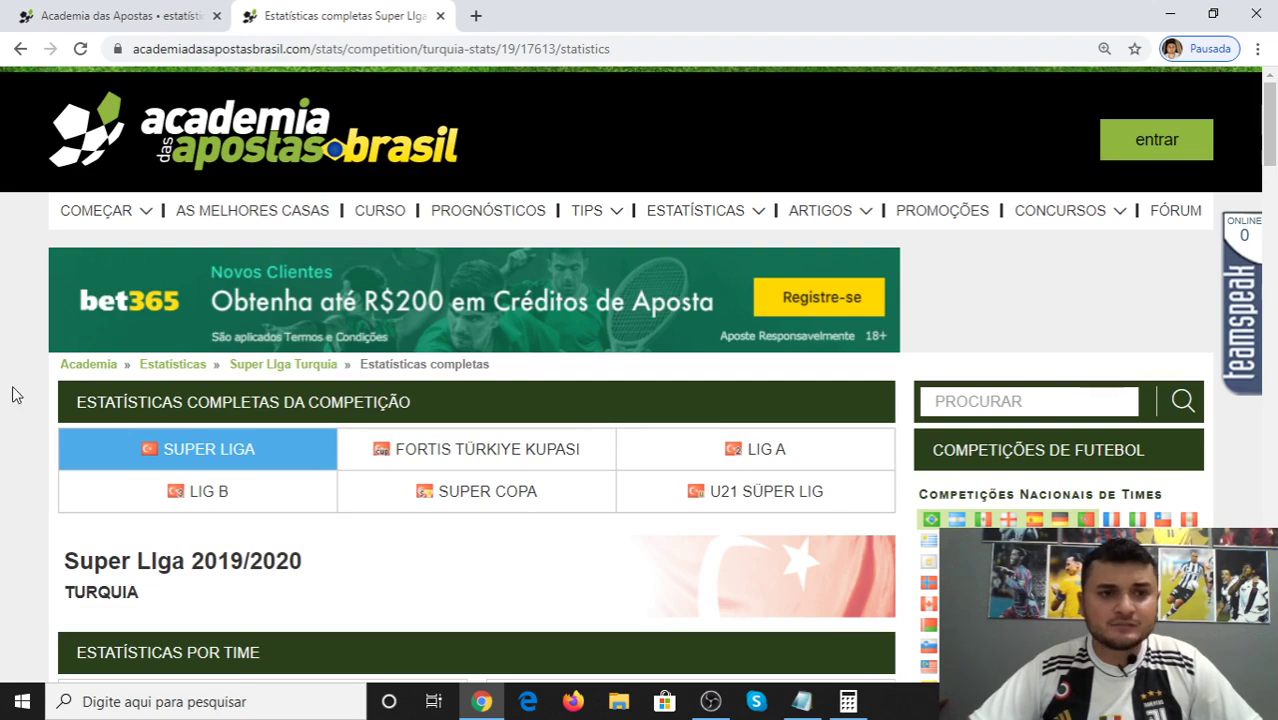
scroll(8, 500, down, 10)
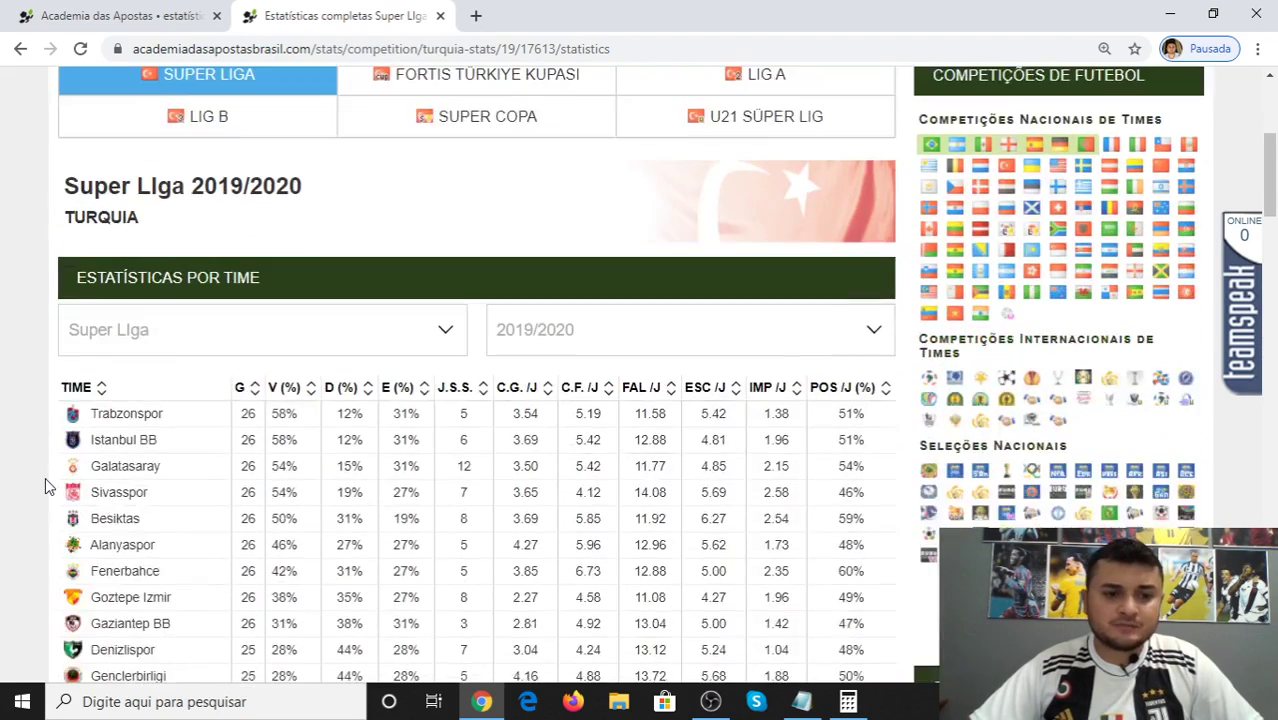
scroll(4, 484, down, 3)
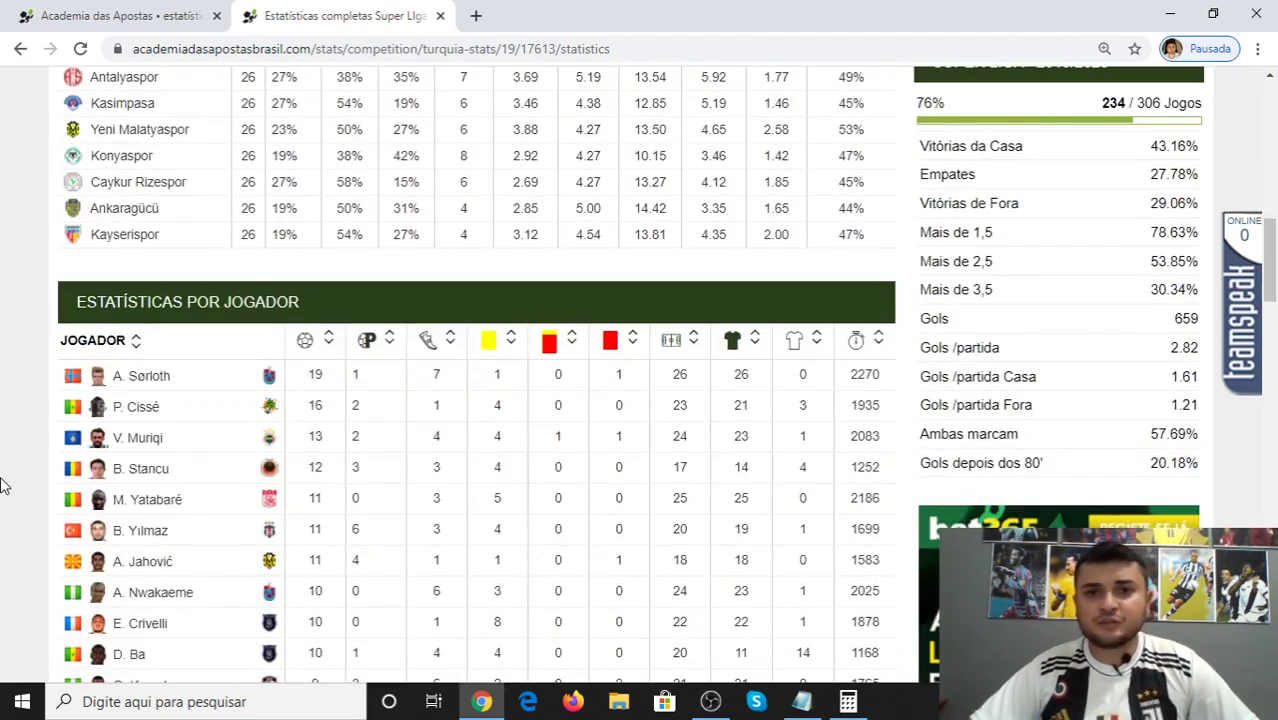
scroll(5, 480, down, 8)
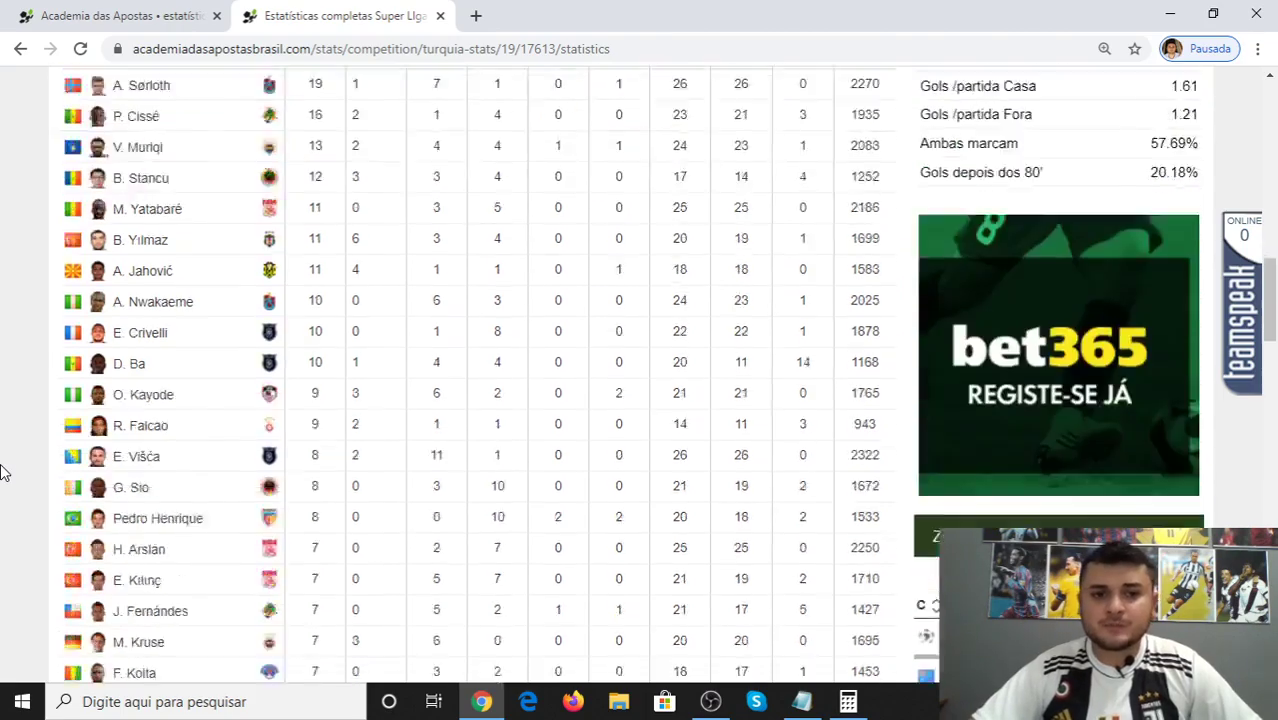
scroll(23, 434, up, 16)
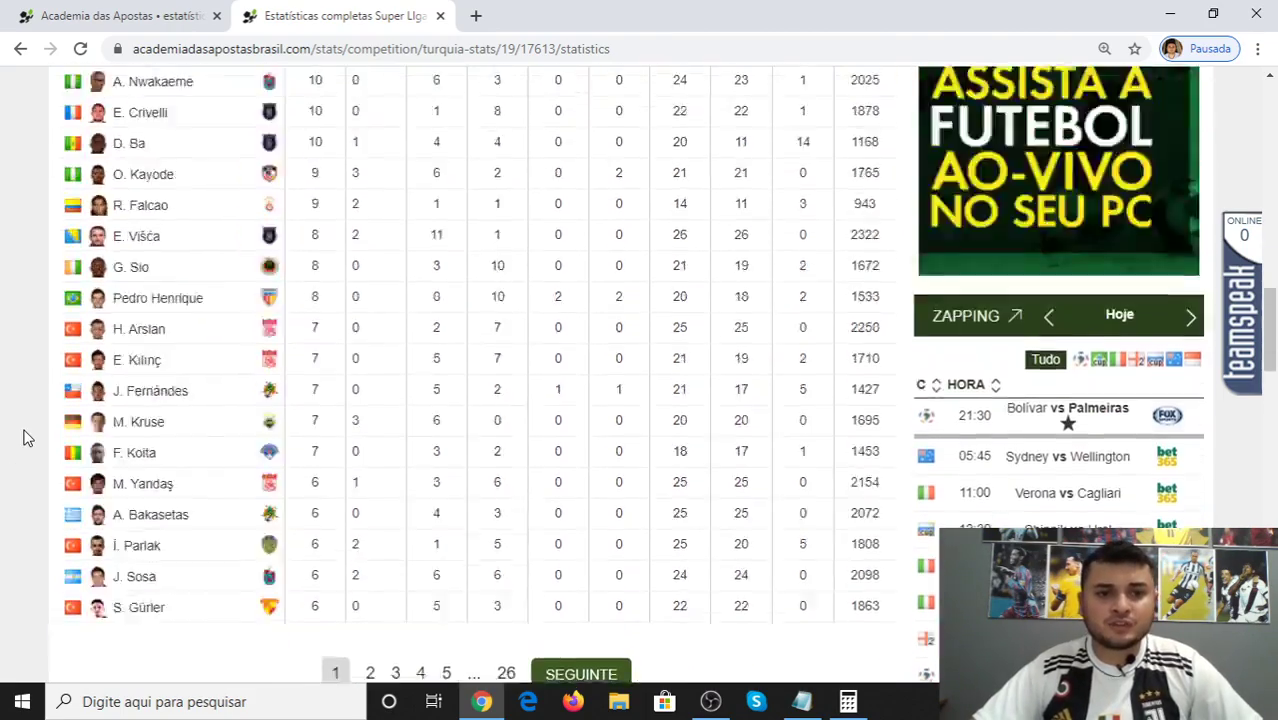
scroll(27, 438, up, 3)
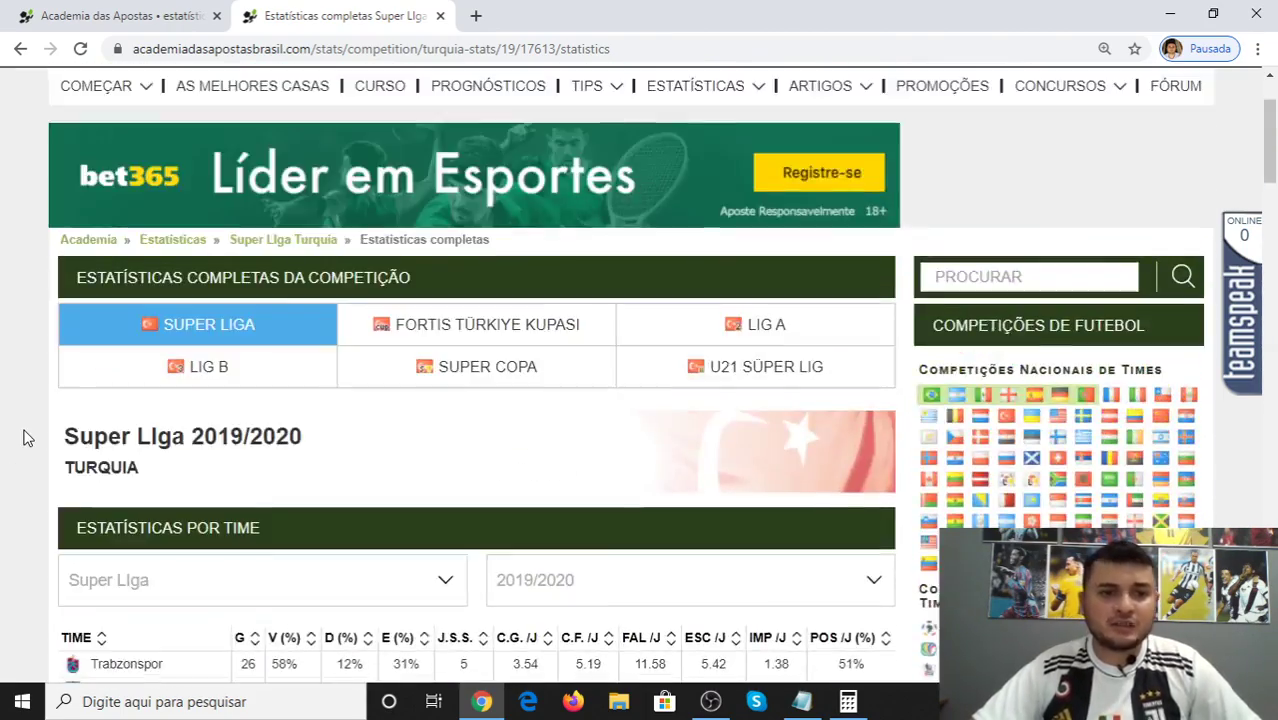
Go back to the Sivasspor vs Denizlispor match page and open its PREVISÃO section.
click(20, 49)
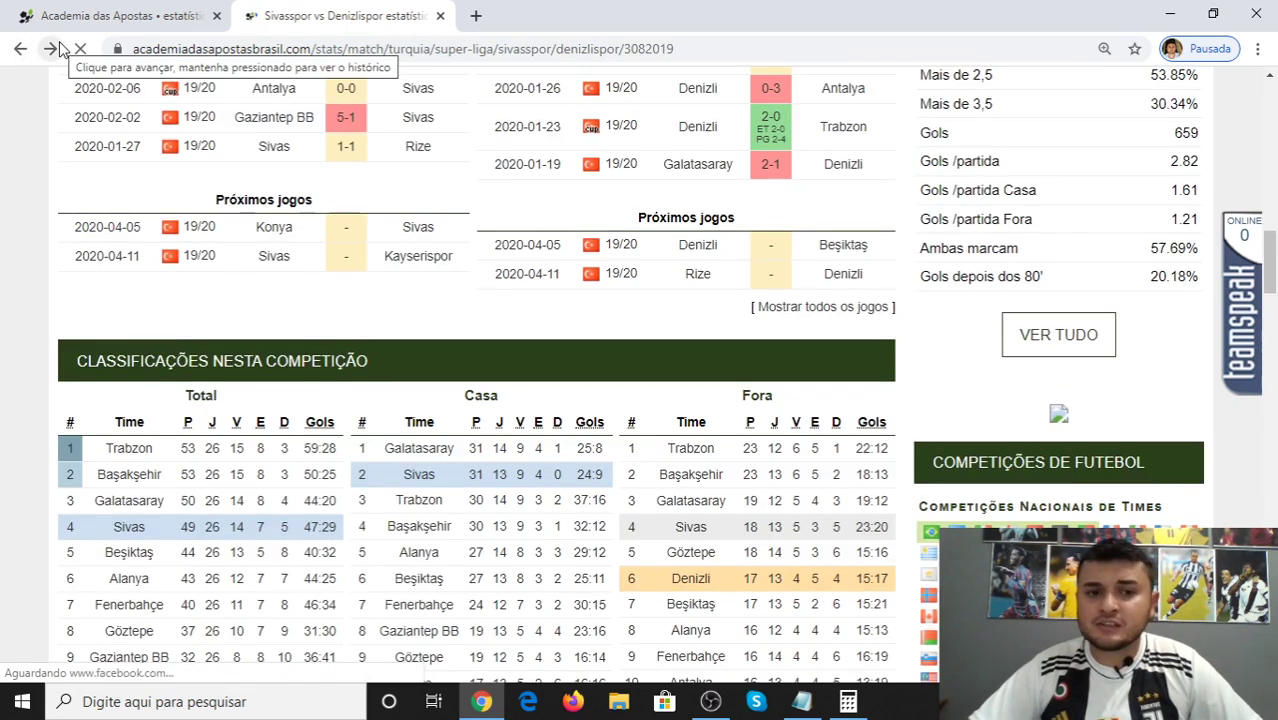
scroll(0, 295, up, 8)
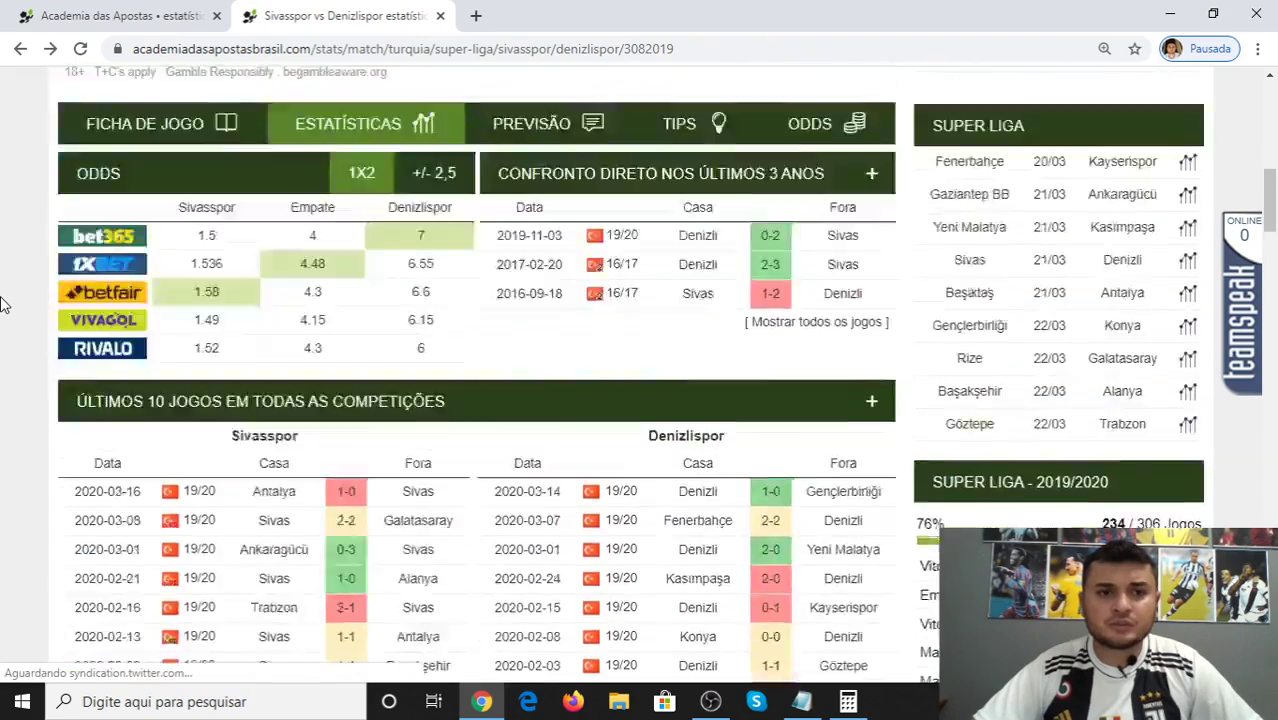
scroll(11, 300, down, 1)
click(555, 283)
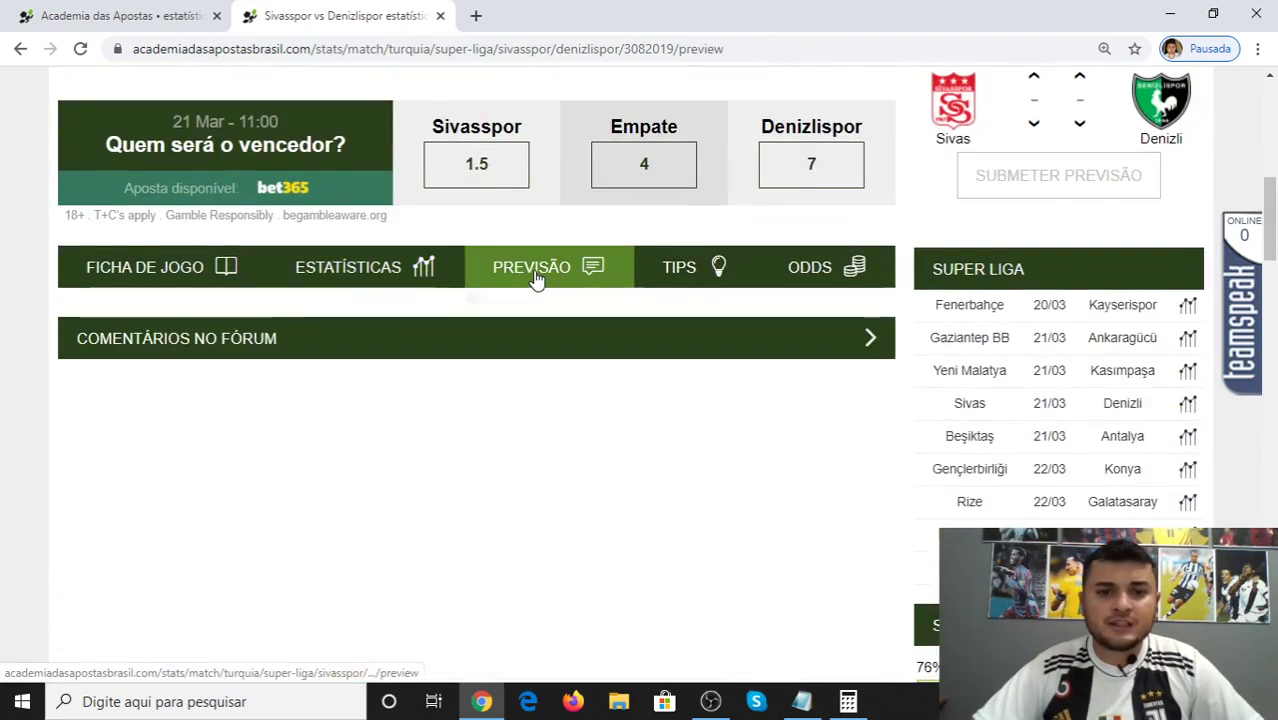
Read the match preview, including the analyses of Sivasspor and Denizlispor and the betting suggestion.
scroll(3, 368, down, 4)
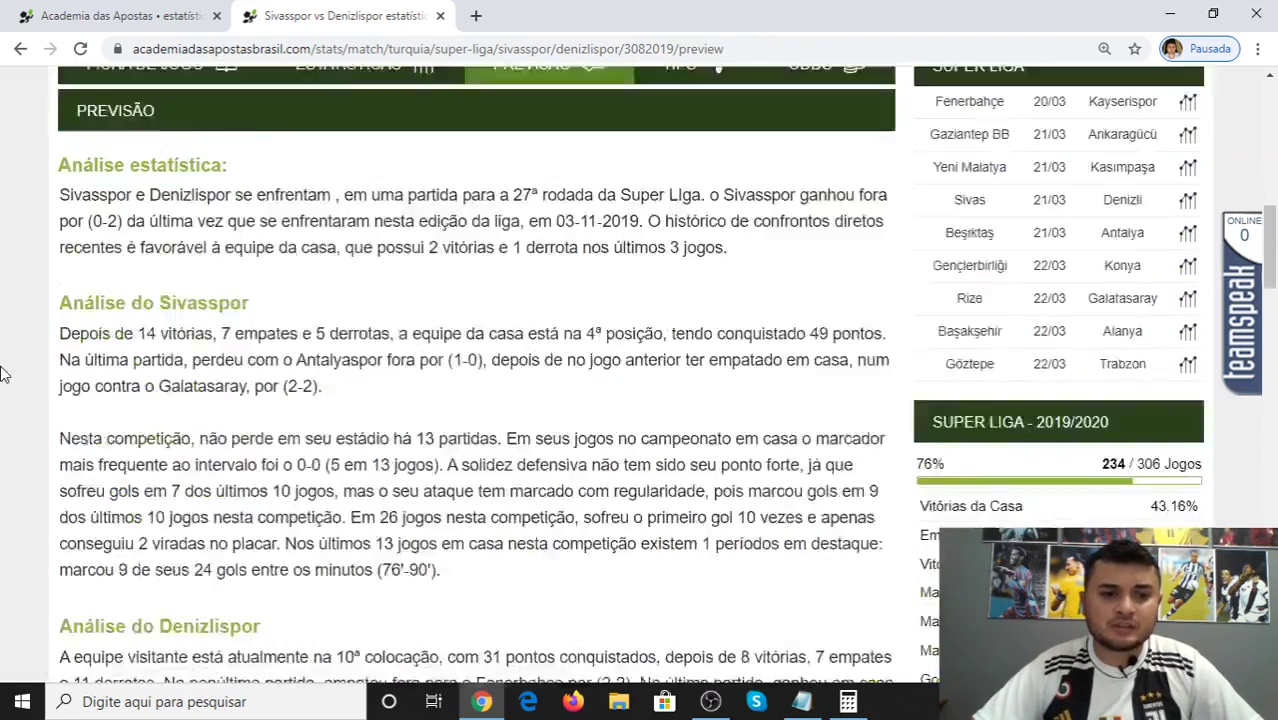
scroll(3, 368, up, 3)
scroll(3, 368, down, 1)
scroll(3, 368, down, 4)
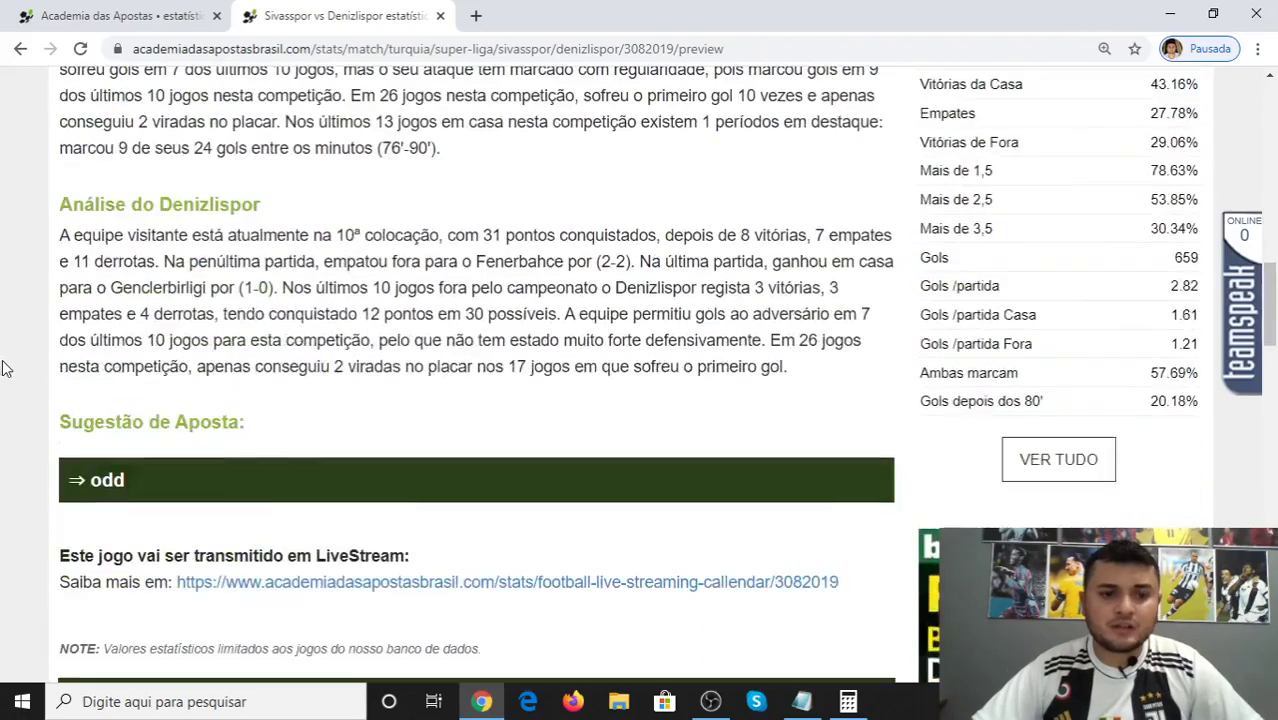
scroll(180, 330, up, 1)
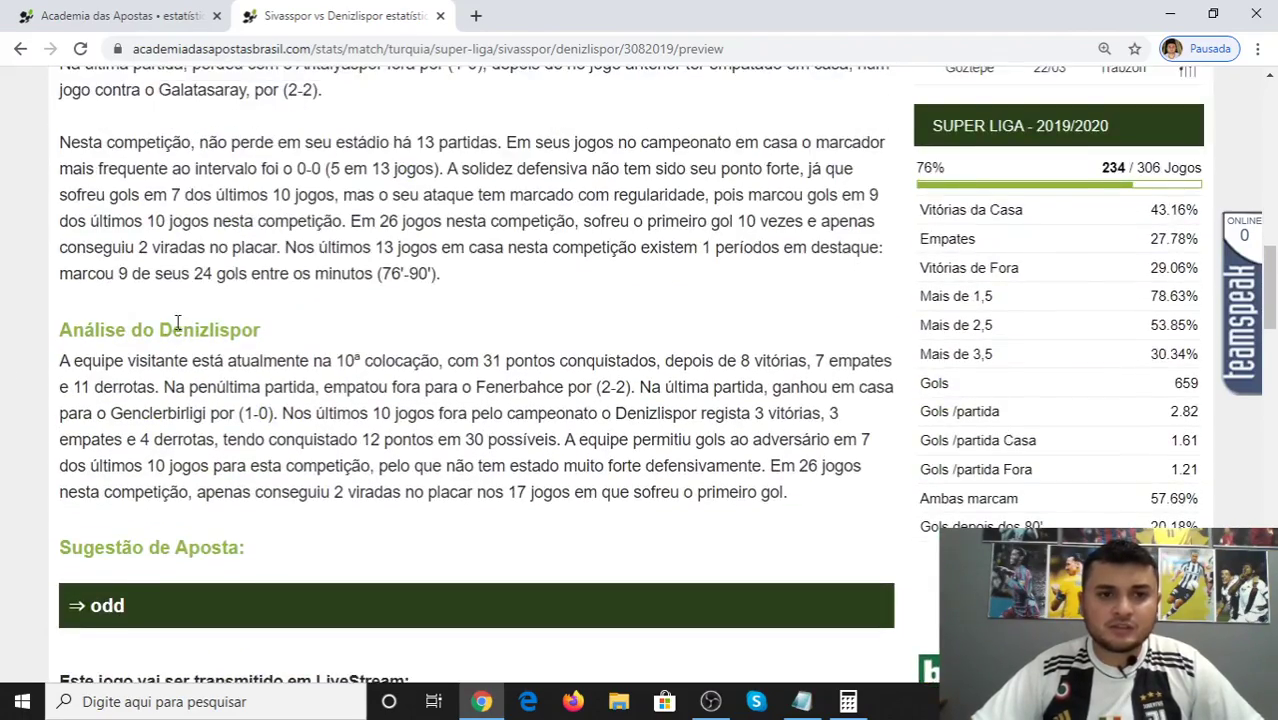
scroll(178, 322, up, 1)
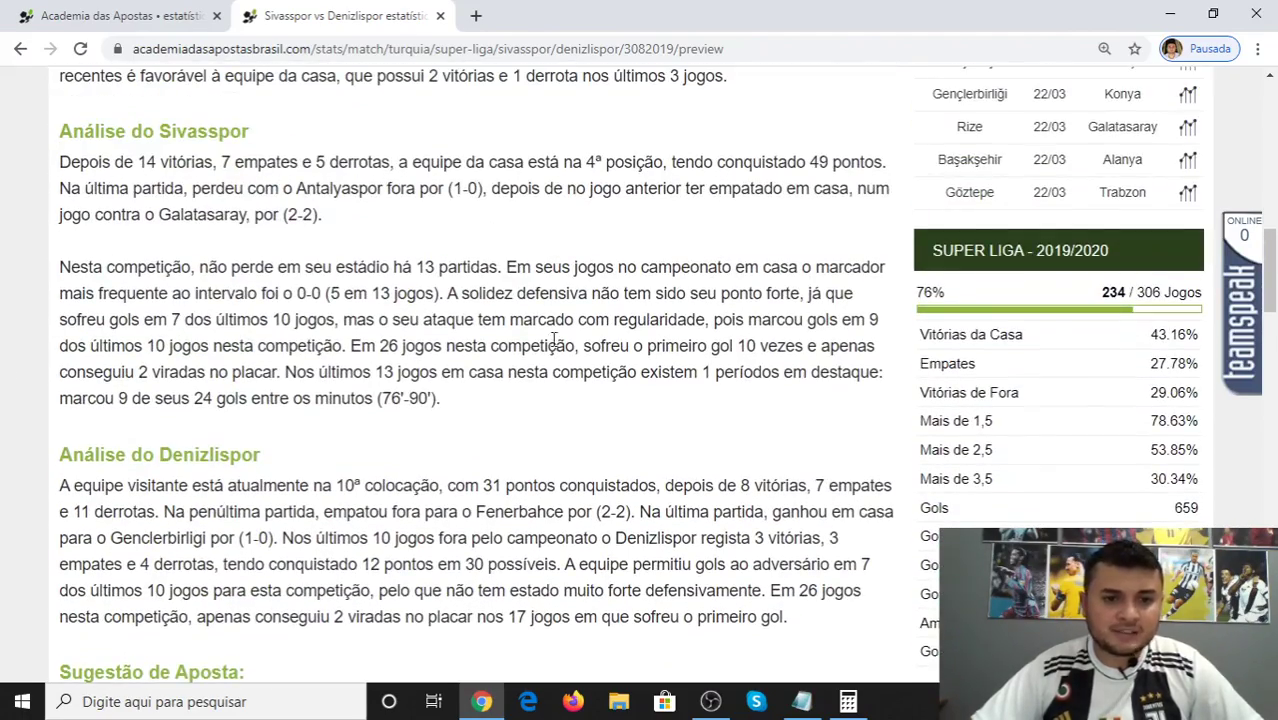
scroll(70, 365, down, 2)
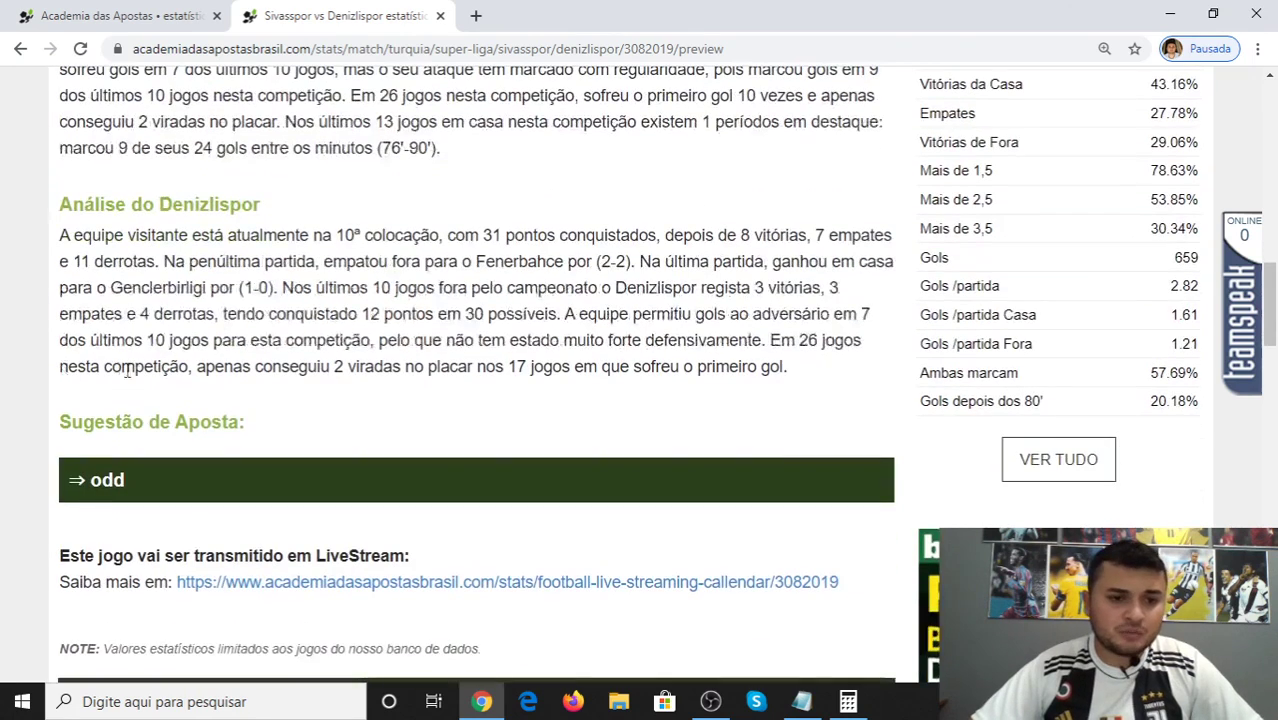
scroll(273, 370, down, 1)
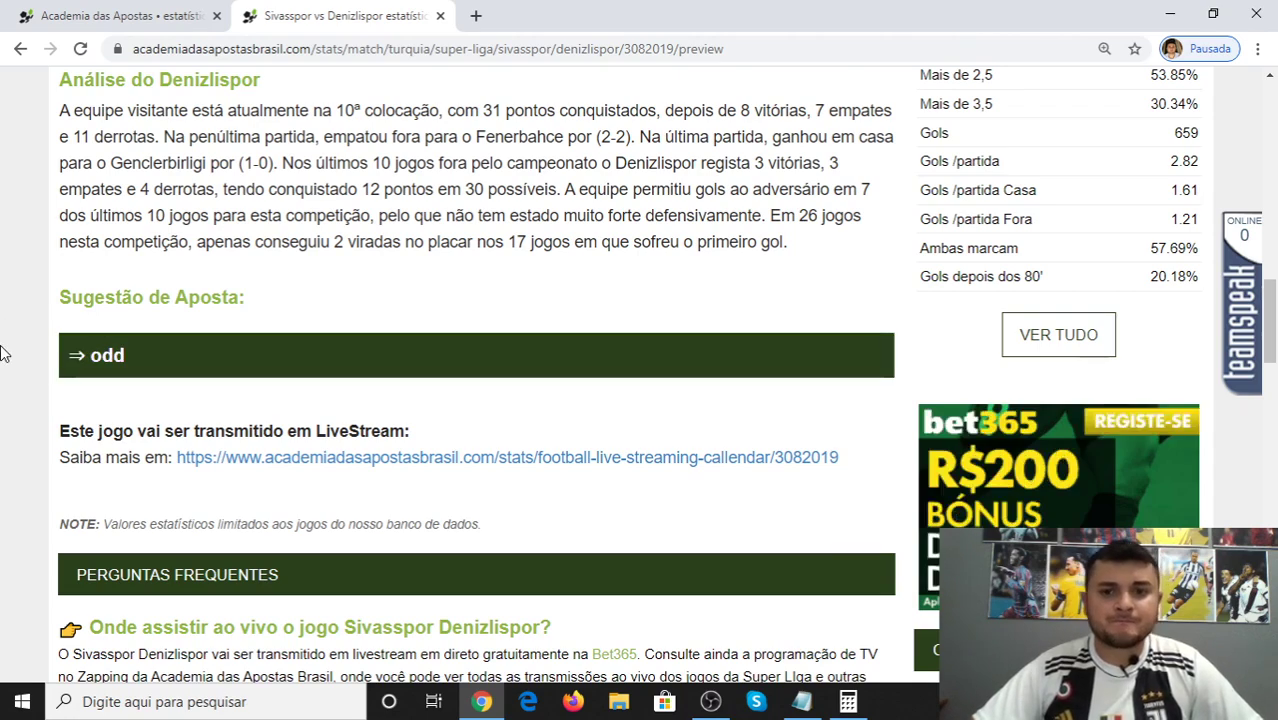
scroll(8, 325, up, 1)
scroll(8, 325, up, 6)
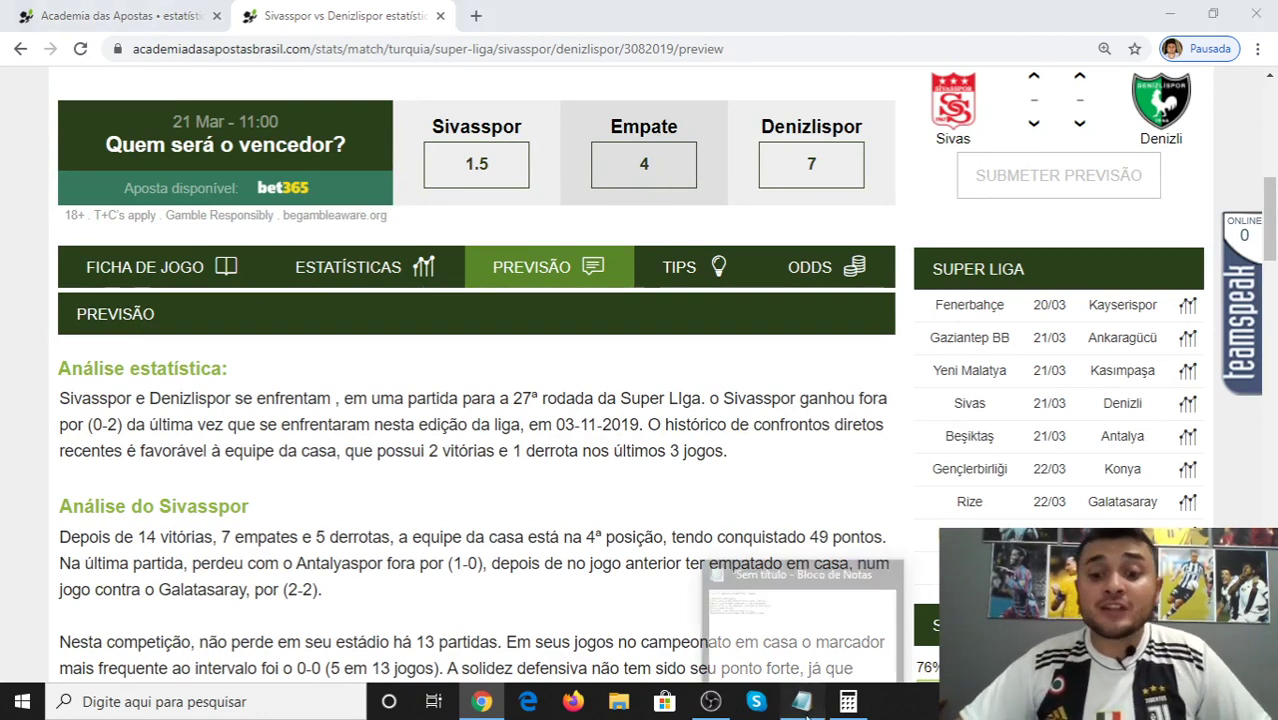
Switch to Notepad and add the heading "ESTRATÉGIAS OVER 1.5" below the criteria, followed by blank lines.
click(801, 701)
key(Return)
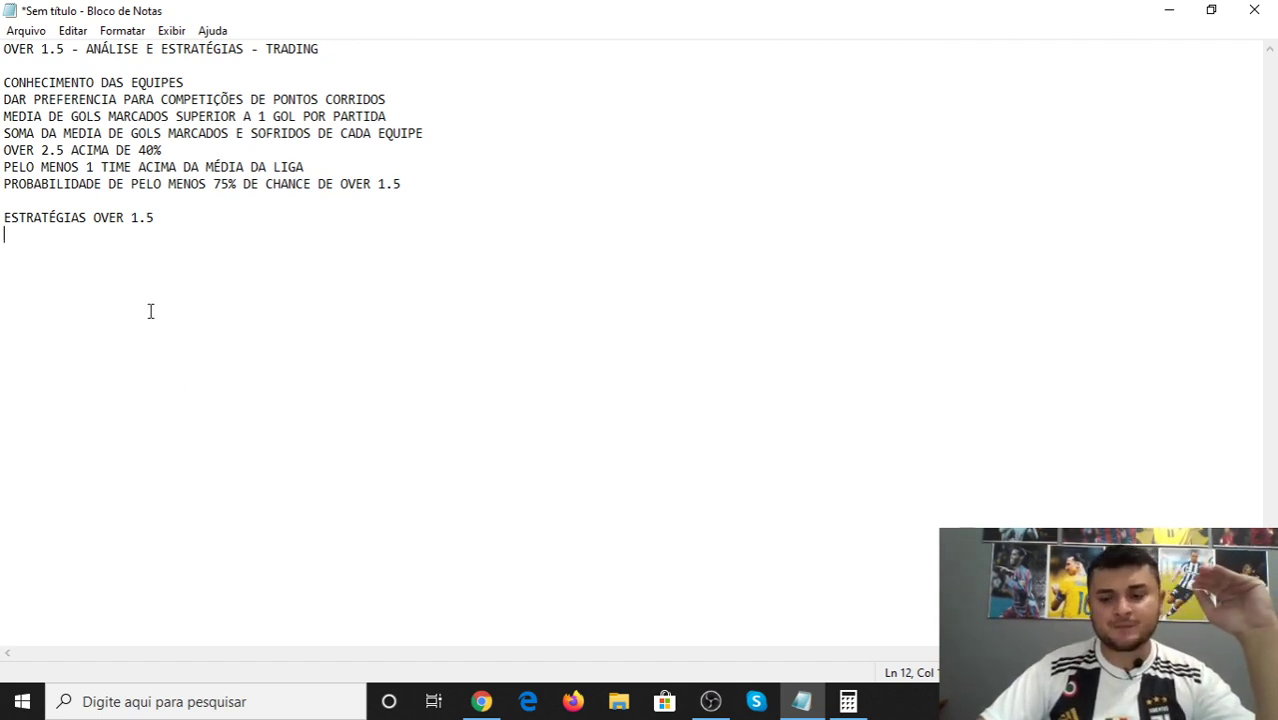
key(Return)
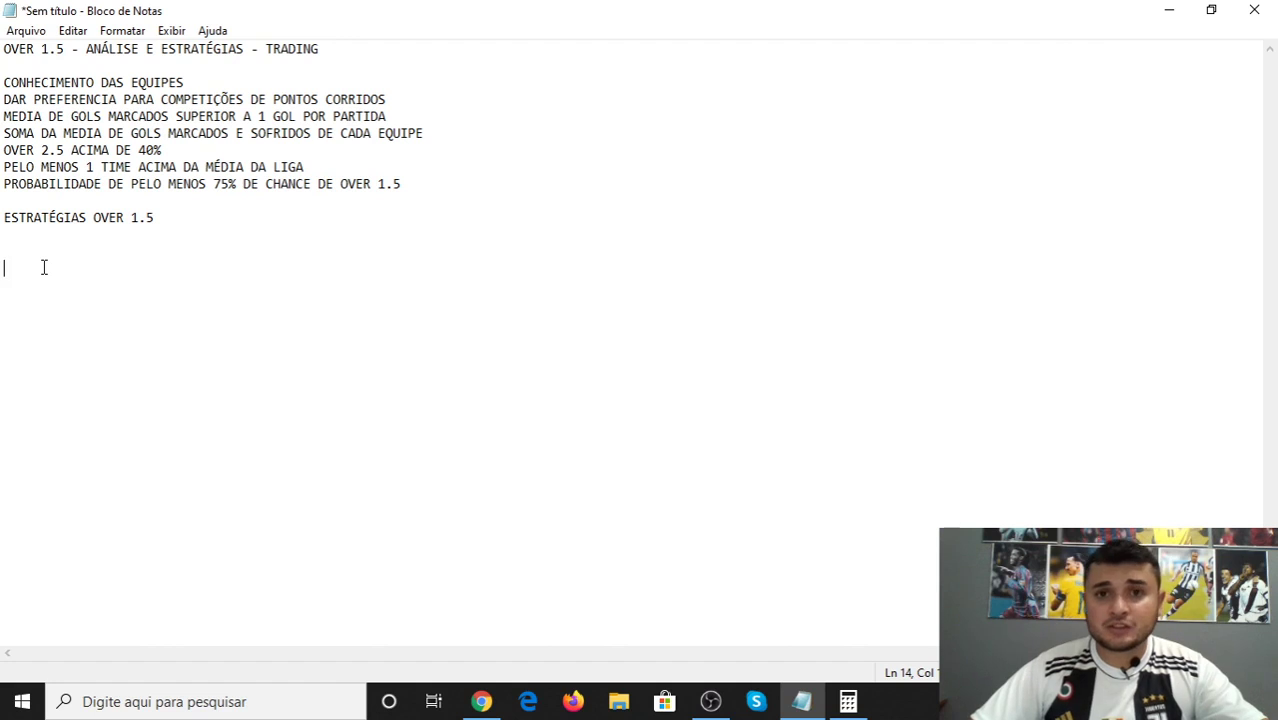
Write the strategy line "ENTRAR NO OVER 1.5 APÓS OS 30 MINUTOS" below the strategies heading.
text(ENTRAR NO OVER 1.5 APOS)
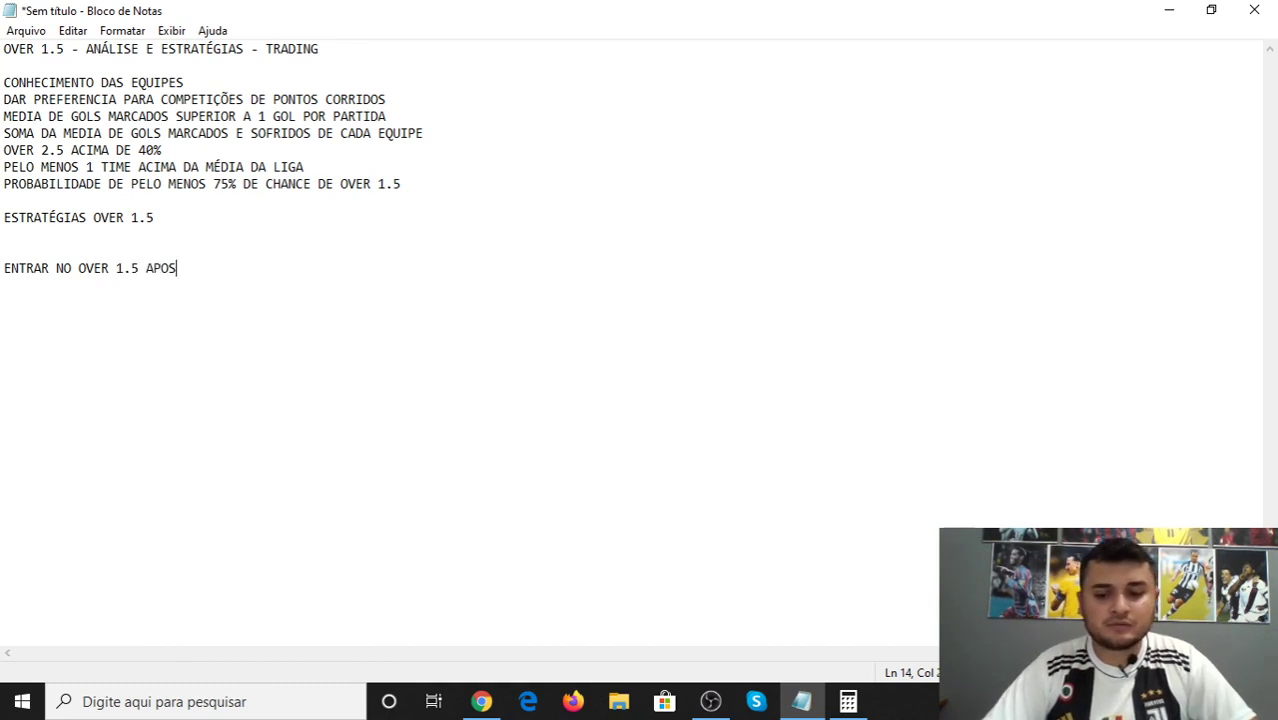
key(BackSpace)
key(BackSpace)
key(BackSpace)
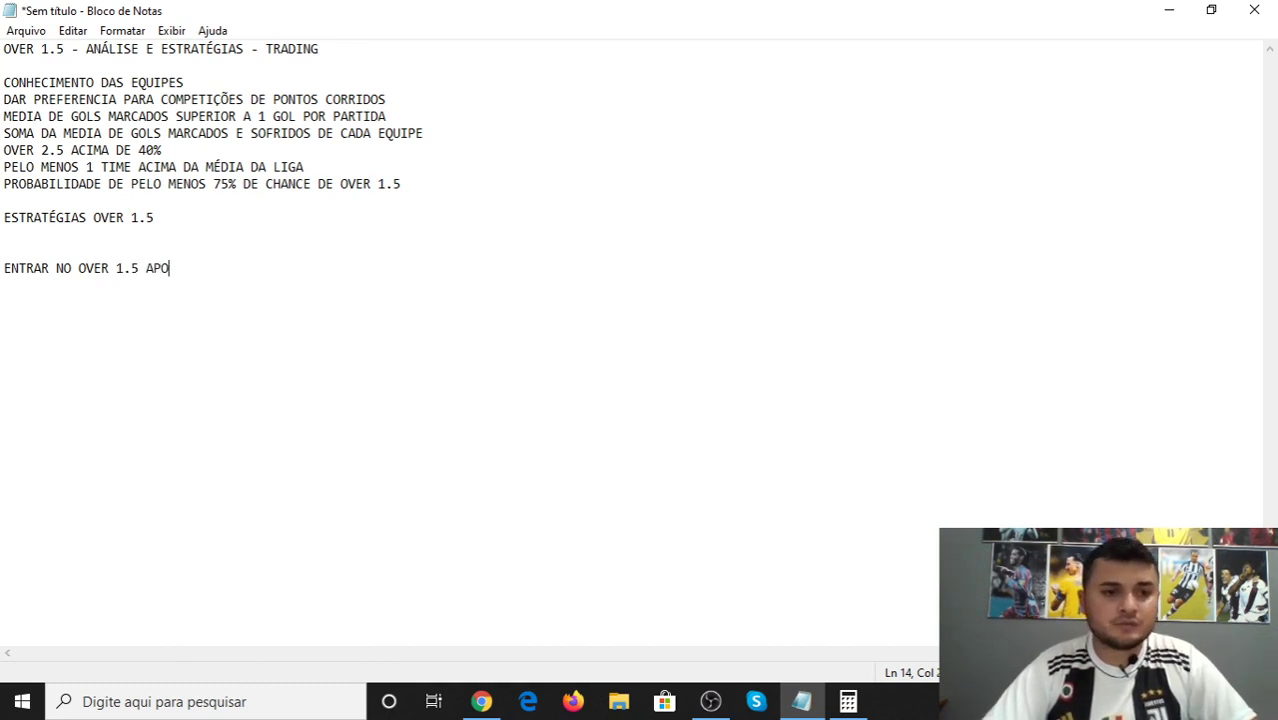
text(ÓS OS 30 MINUTOS)
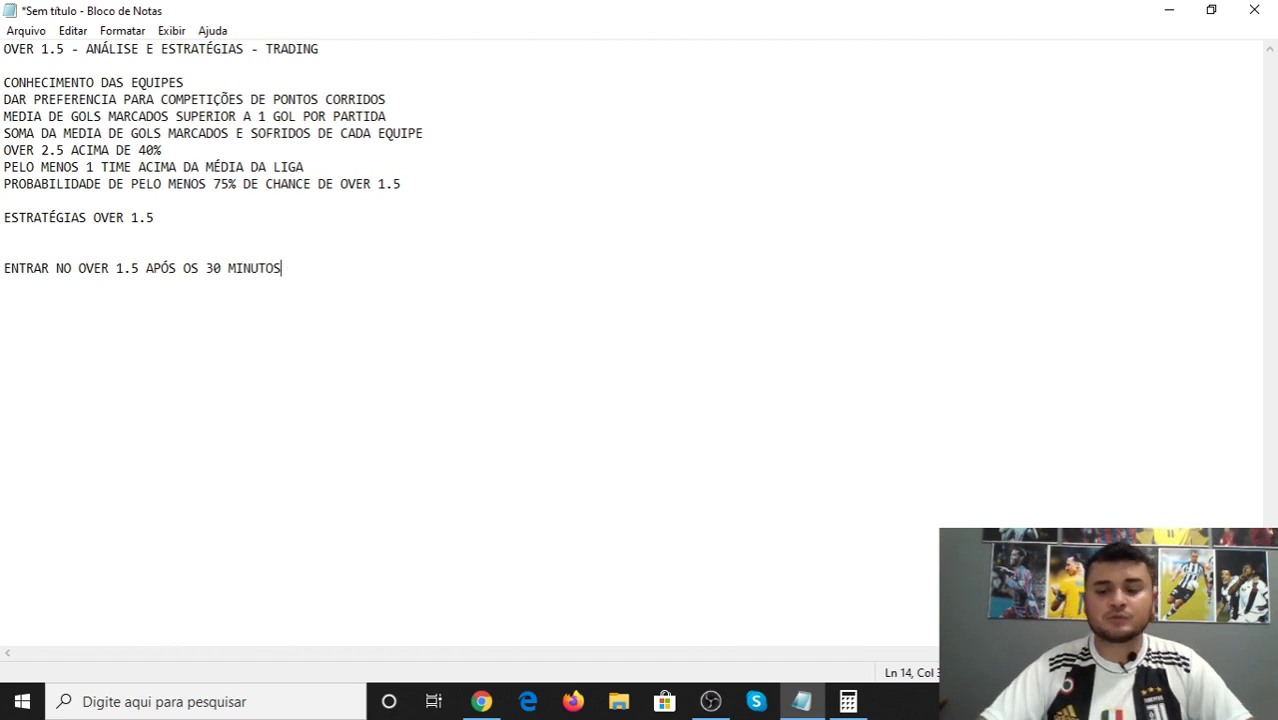